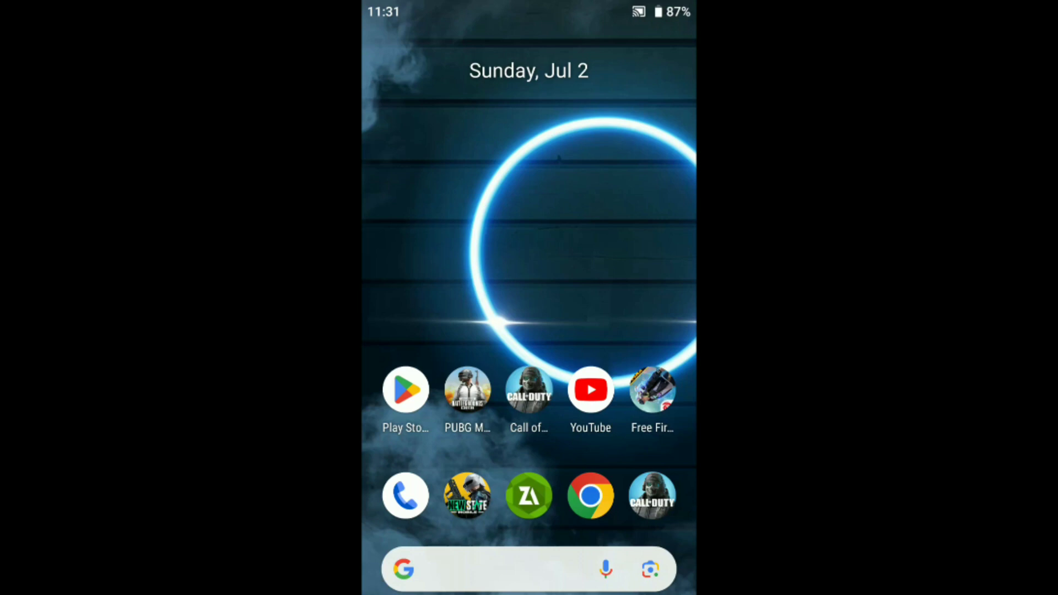
# Scroll the app drawer to the bottom to find ZArchiver
pyautogui.scroll(-5, 529, 331)
pyautogui.scroll(-5, 530, 331)
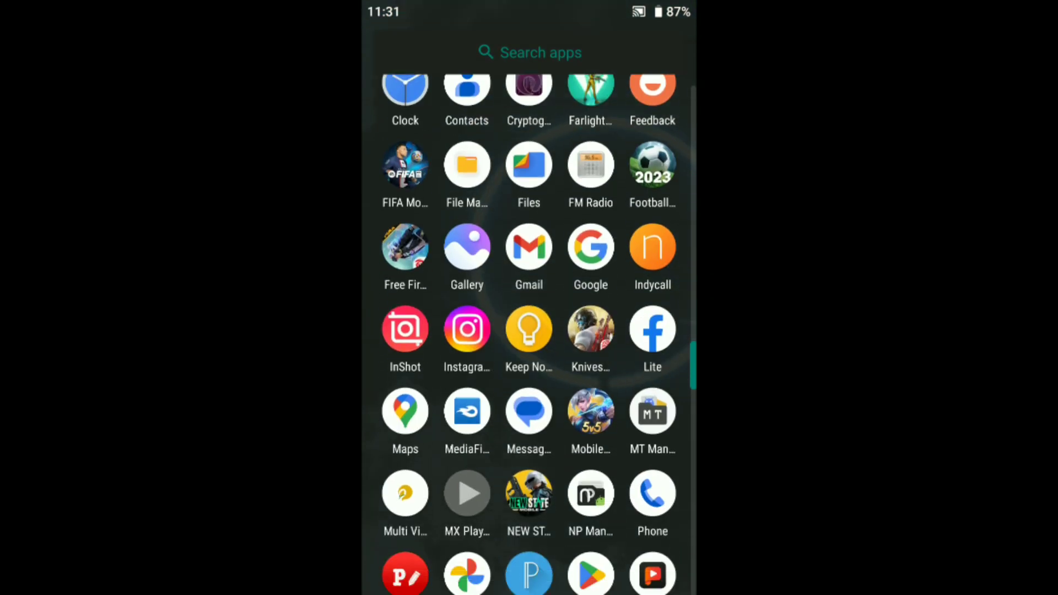
pyautogui.scroll(-5, 529, 331)
# Open the Download folder in ZArchiver and extract GPU.TURBO.zip there
pyautogui.click(466, 545)
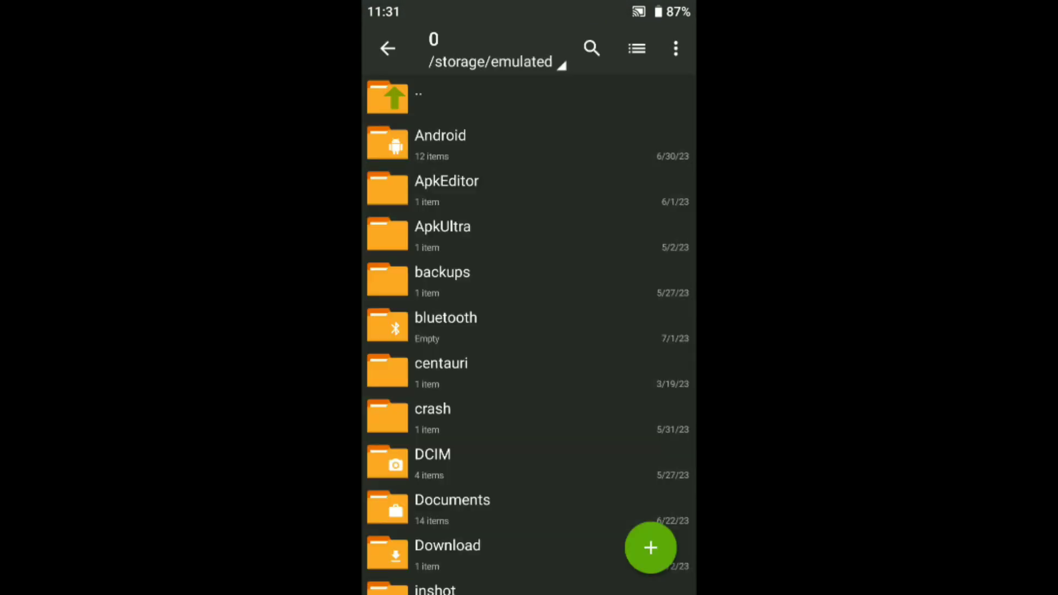
pyautogui.scroll(-2, 567, 467)
pyautogui.click(559, 441)
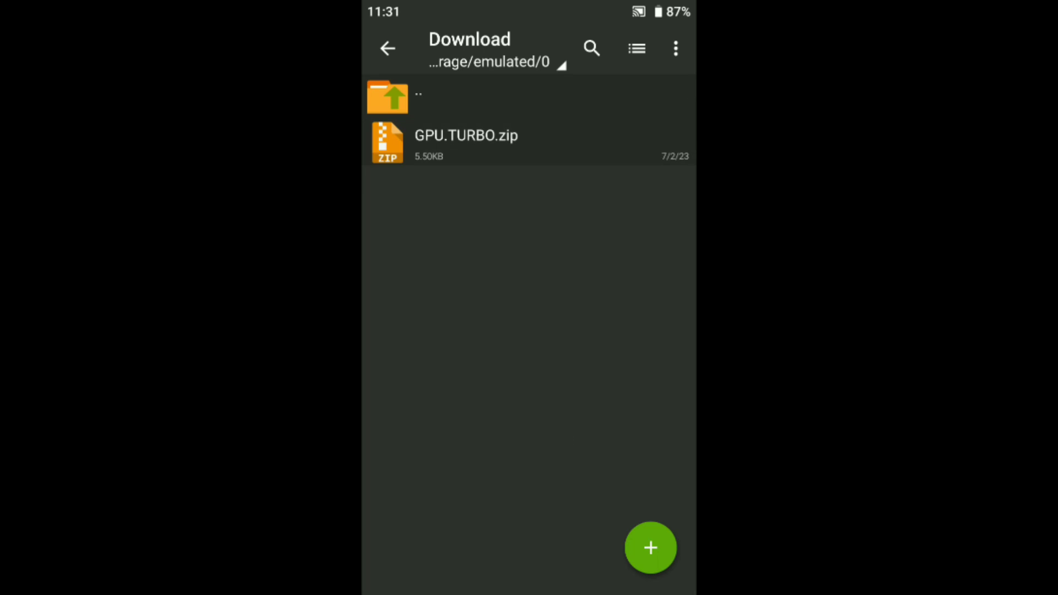
pyautogui.scroll(2, 607, 116)
pyautogui.click(466, 142)
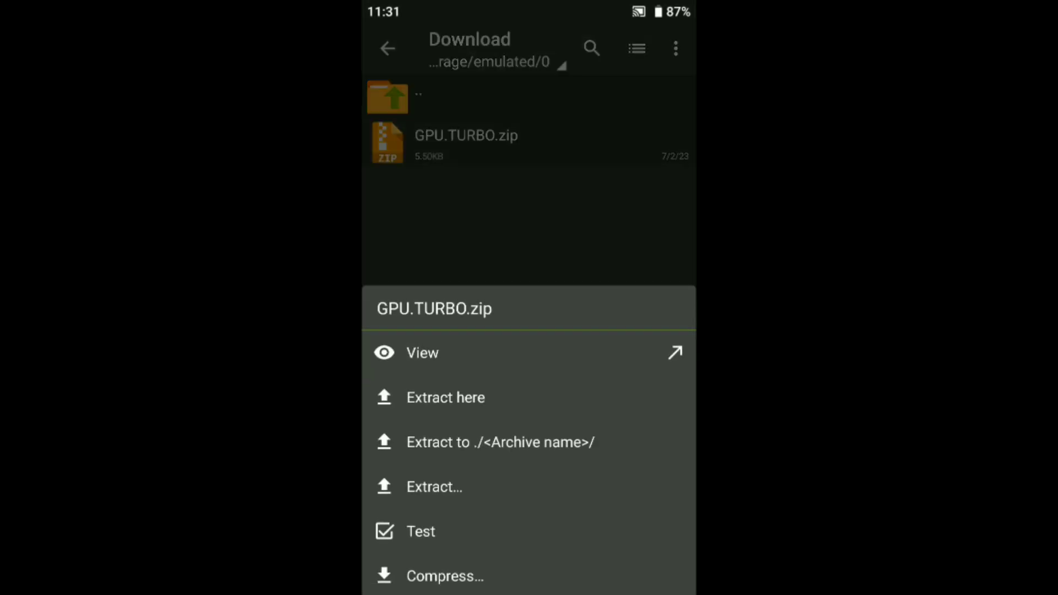
pyautogui.click(558, 407)
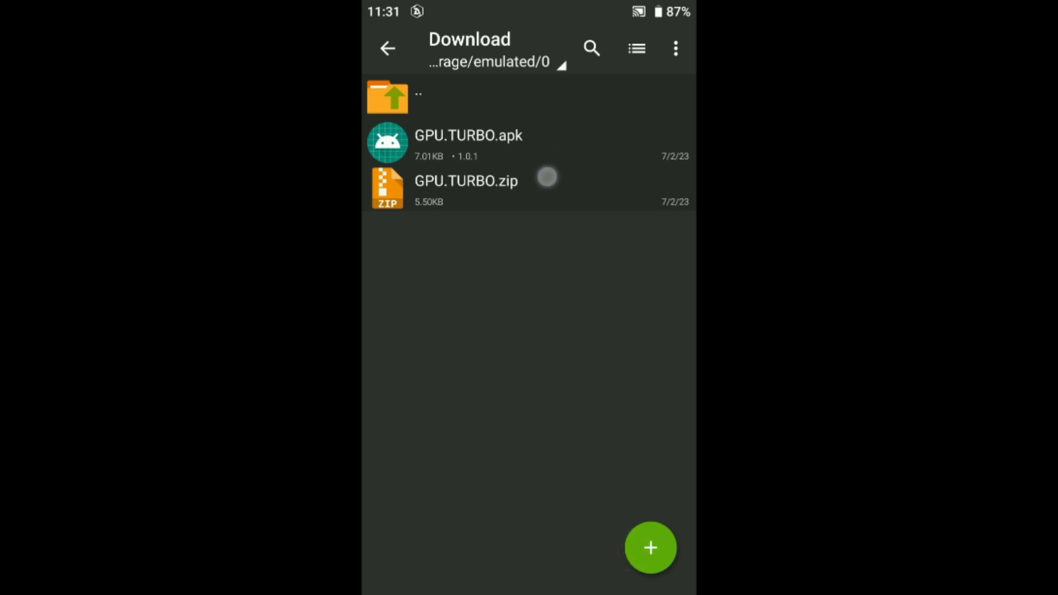
# Install the extracted GPU.TURBO.apk
pyautogui.click(555, 148)
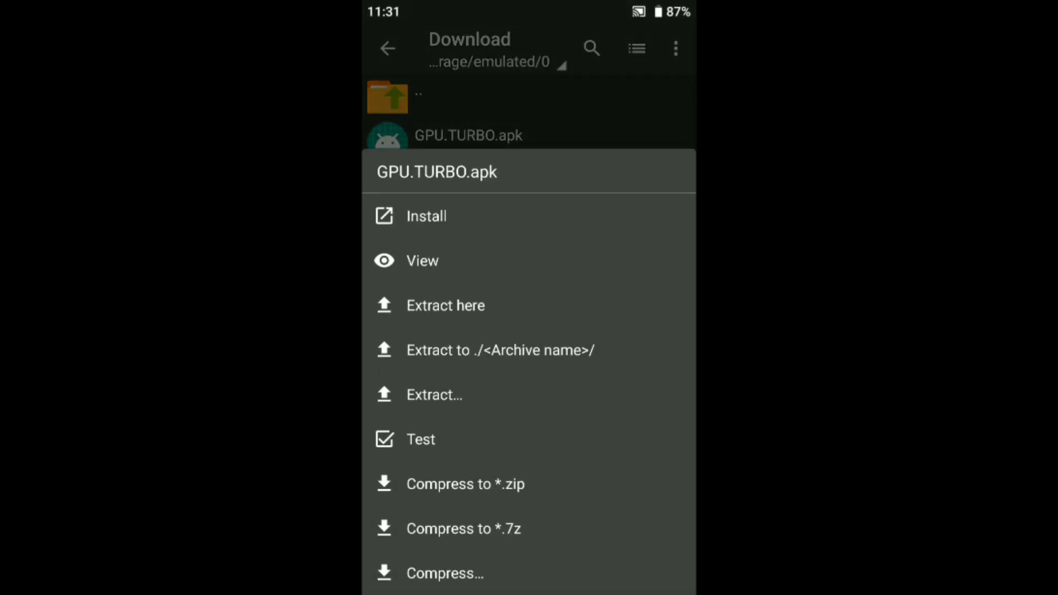
pyautogui.click(542, 221)
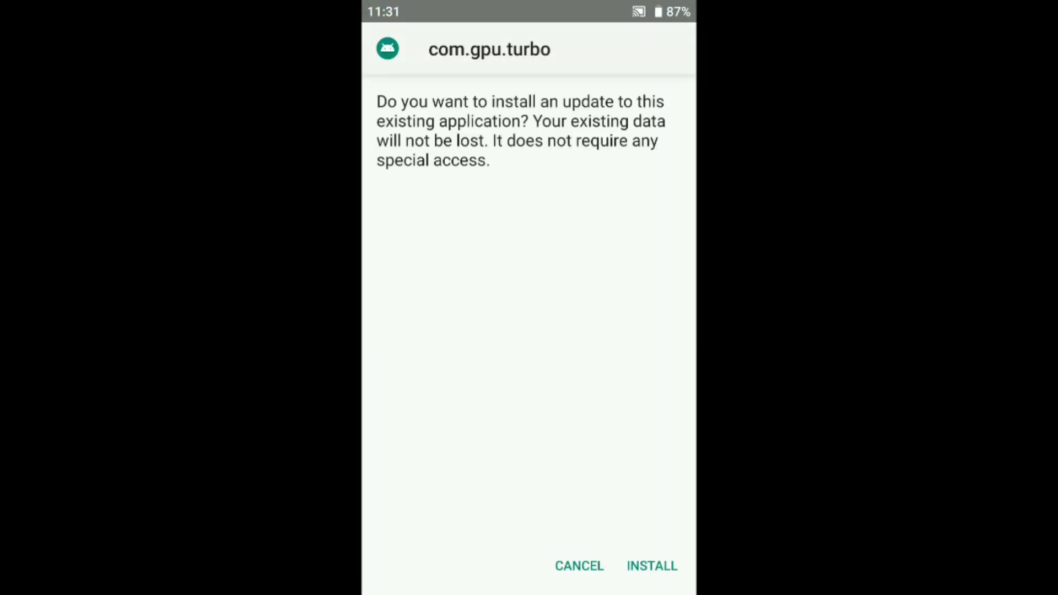
pyautogui.click(645, 576)
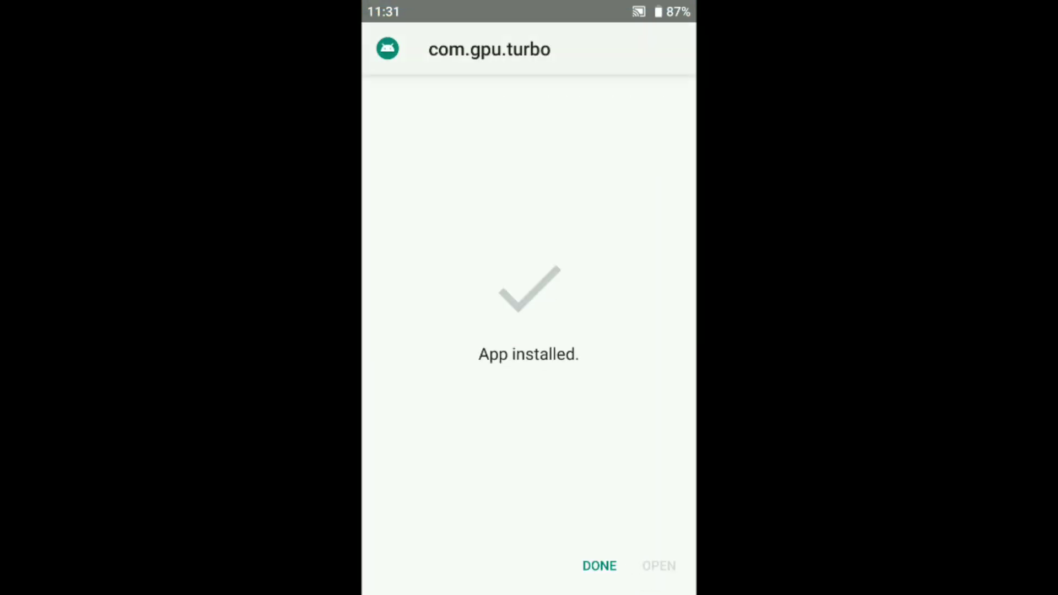
# Close the finished installer and open Settings from the home screen
pyautogui.click(600, 566)
pyautogui.press('Home')
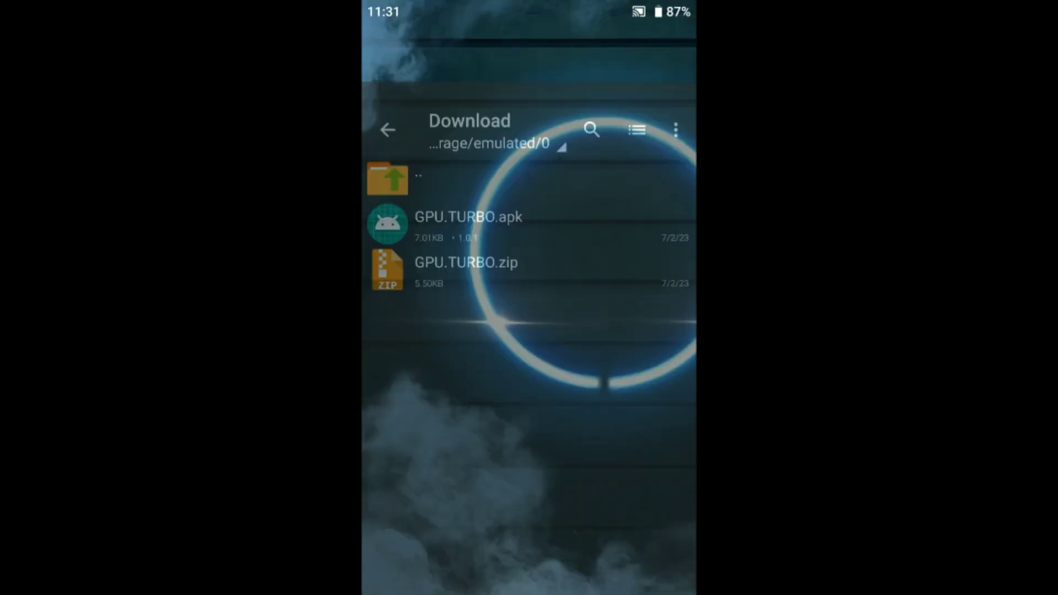
pyautogui.moveTo(616, 380); pyautogui.dragTo(615, 165)
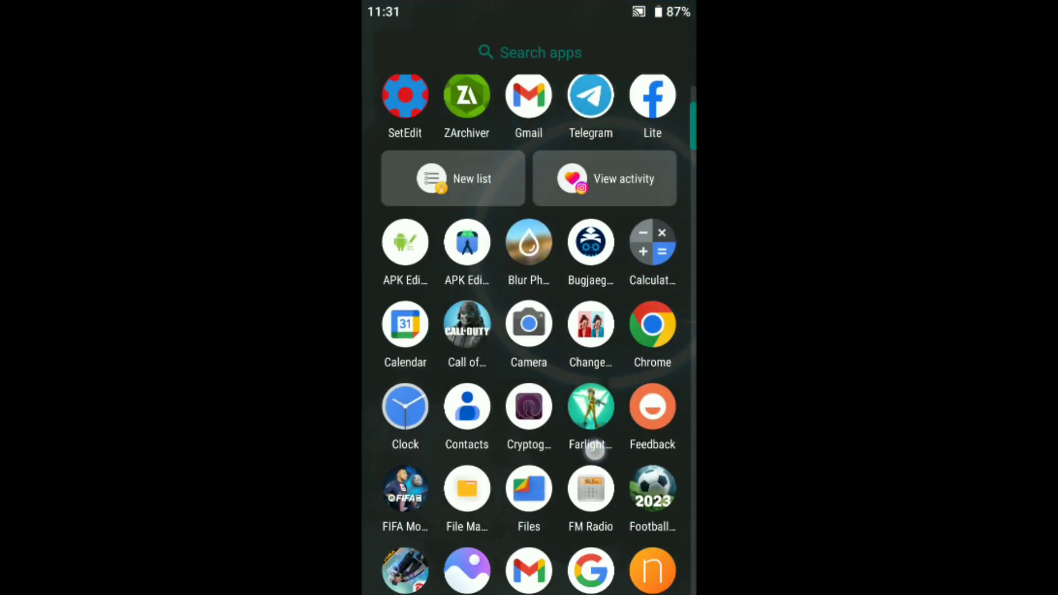
pyautogui.moveTo(598, 446); pyautogui.dragTo(597, 166)
pyautogui.moveTo(598, 441); pyautogui.dragTo(598, 338)
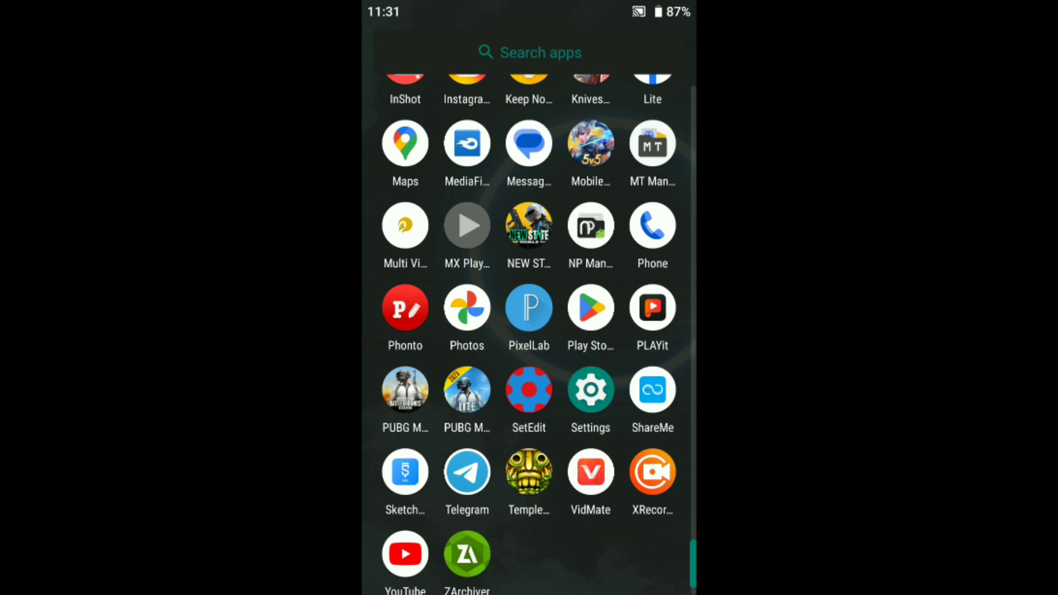
pyautogui.click(588, 391)
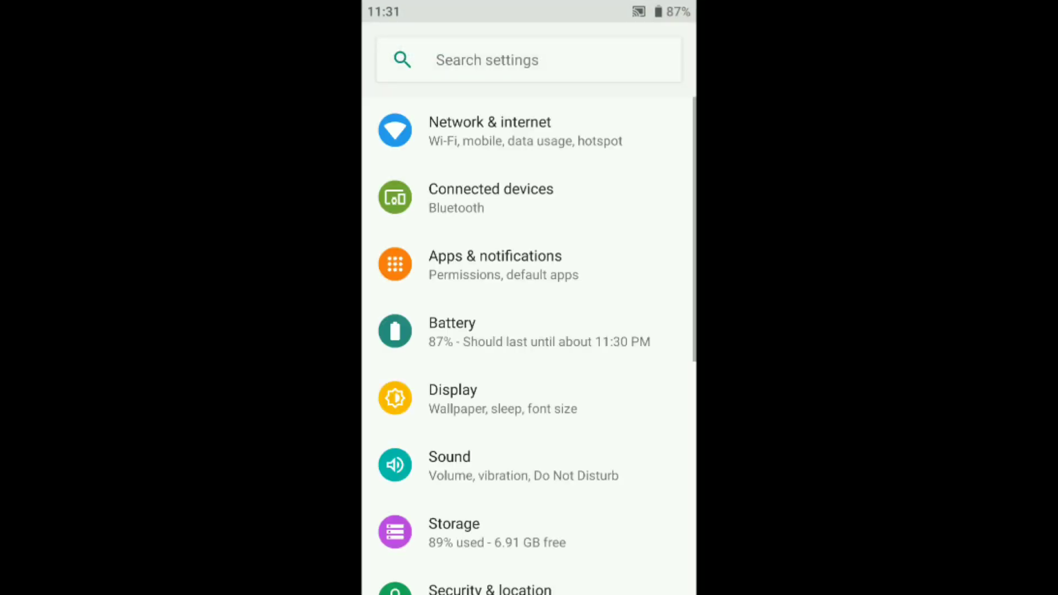
# List all installed apps under Apps & notifications and scroll to com.gpu.turbo
pyautogui.click(616, 268)
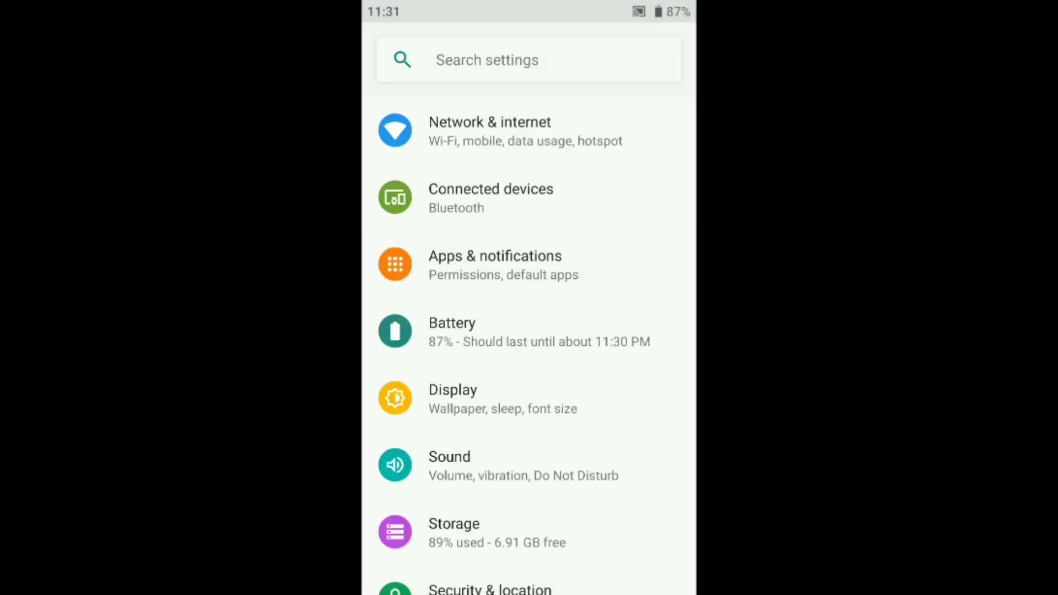
pyautogui.click(570, 485)
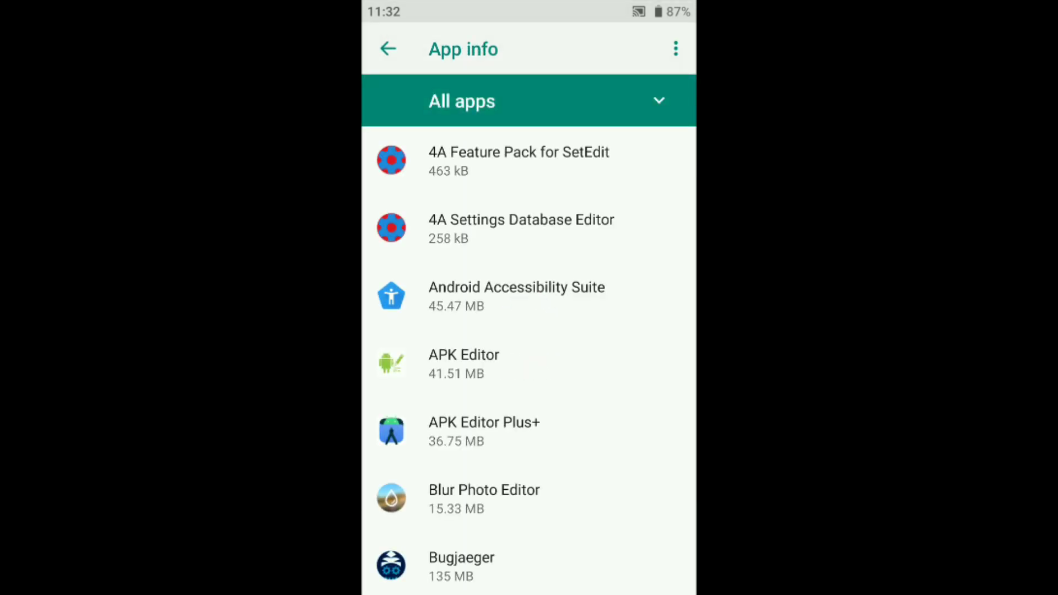
pyautogui.click(462, 101)
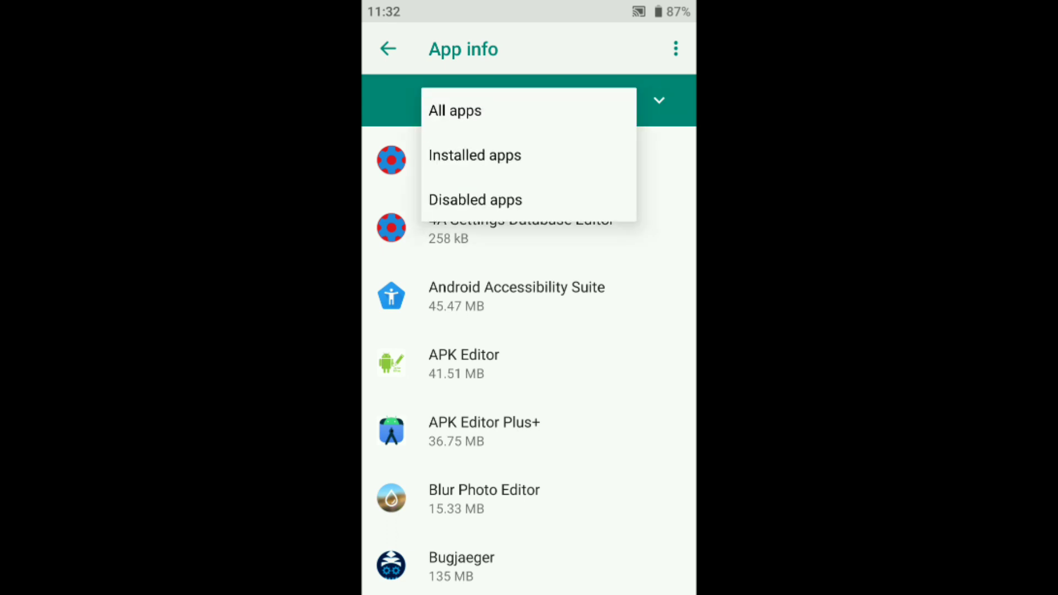
pyautogui.click(581, 108)
pyautogui.scroll(-10, 581, 446)
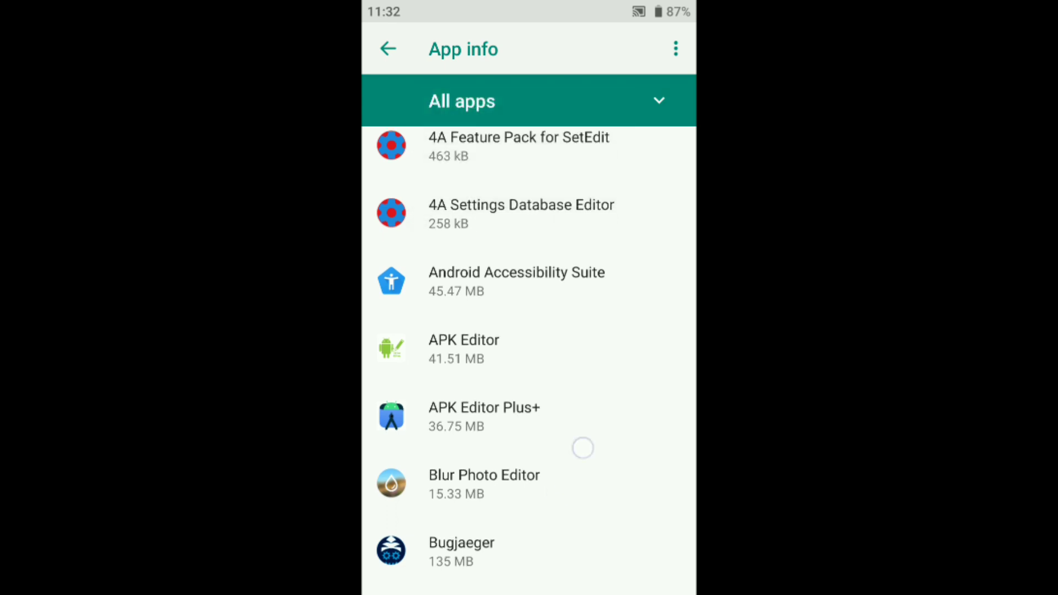
pyautogui.scroll(-5, 633, 313)
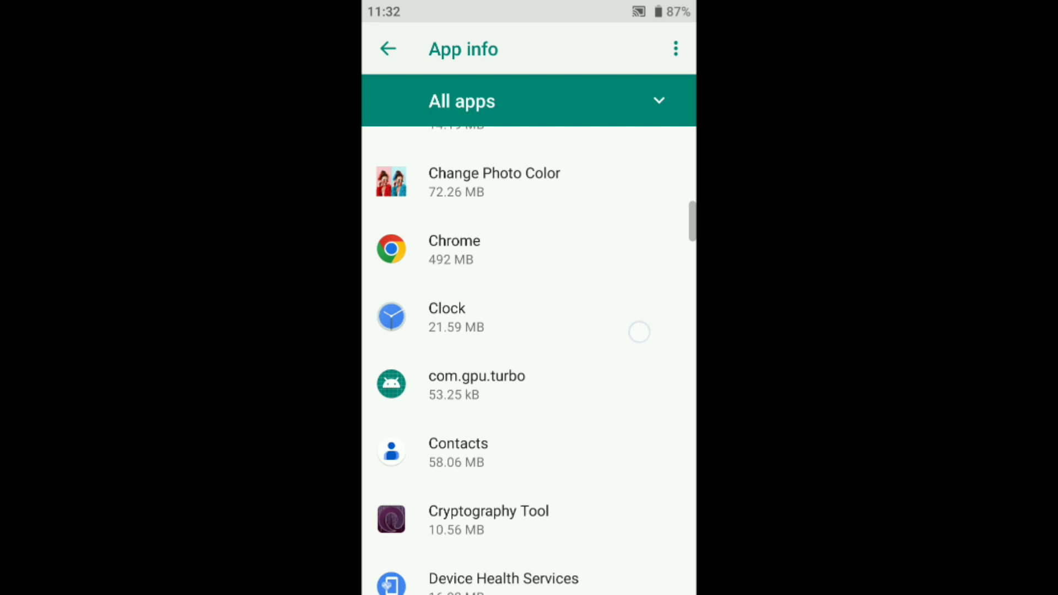
pyautogui.scroll(-4, 637, 333)
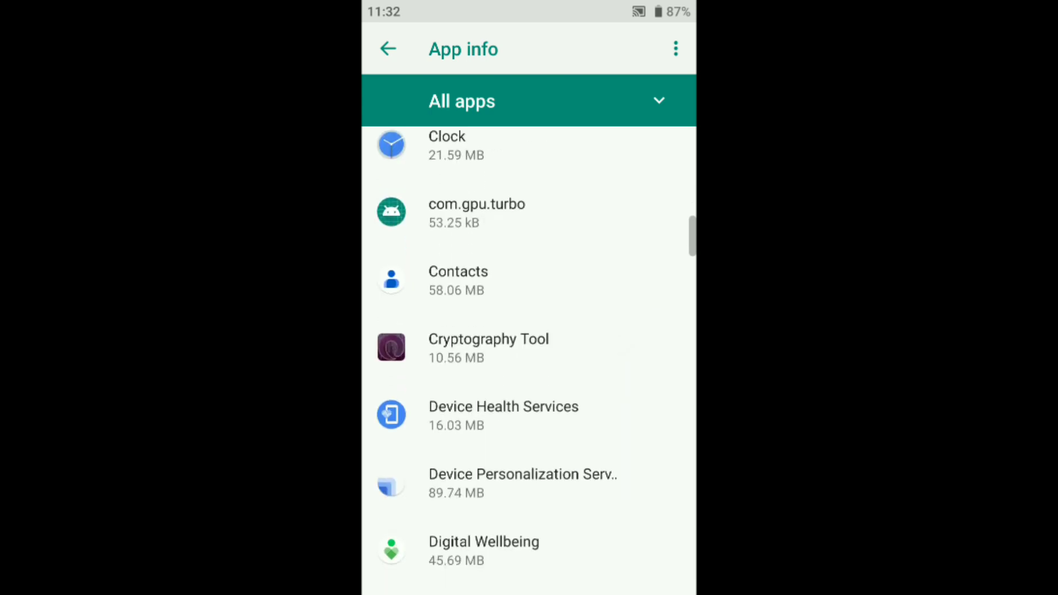
# Open com.gpu.turbo's App info and expand Advanced to reveal Battery
pyautogui.click(612, 222)
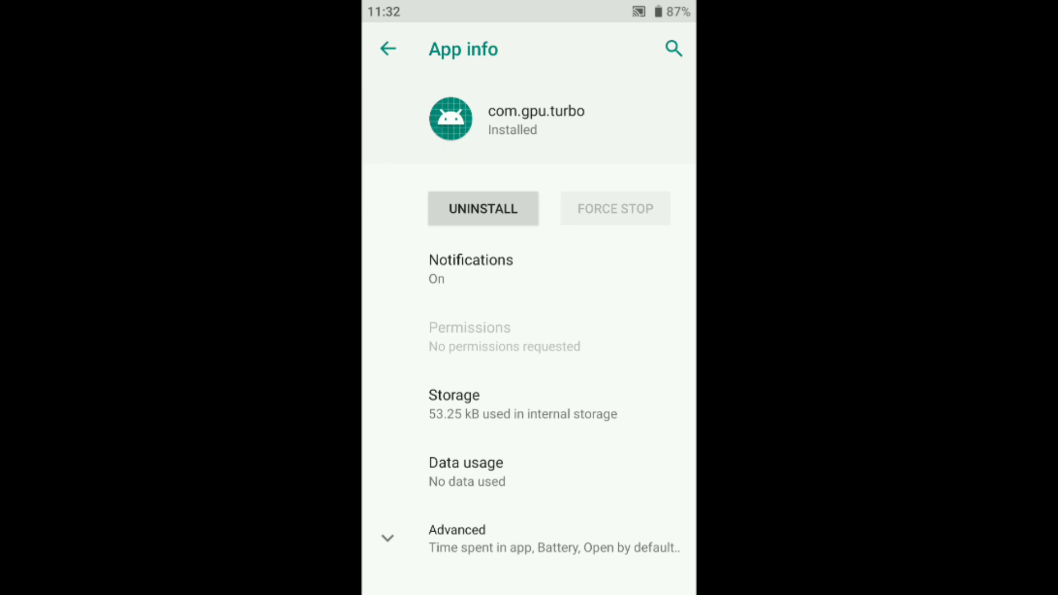
pyautogui.click(526, 539)
pyautogui.moveTo(595, 507); pyautogui.dragTo(630, 331)
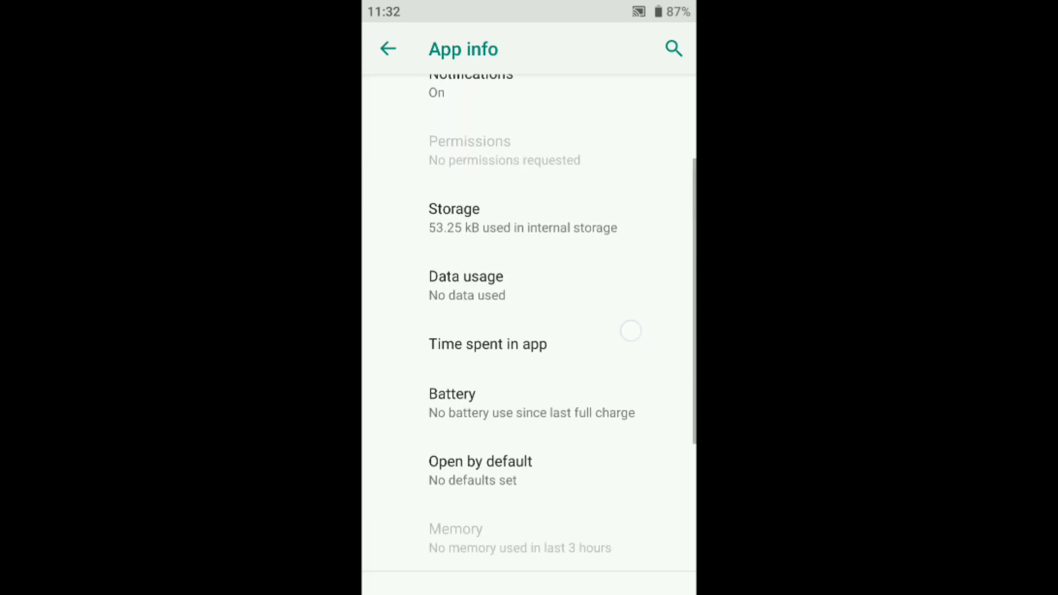
# Show all apps in Battery optimization and scroll down to com.gpu.turbo
pyautogui.click(589, 408)
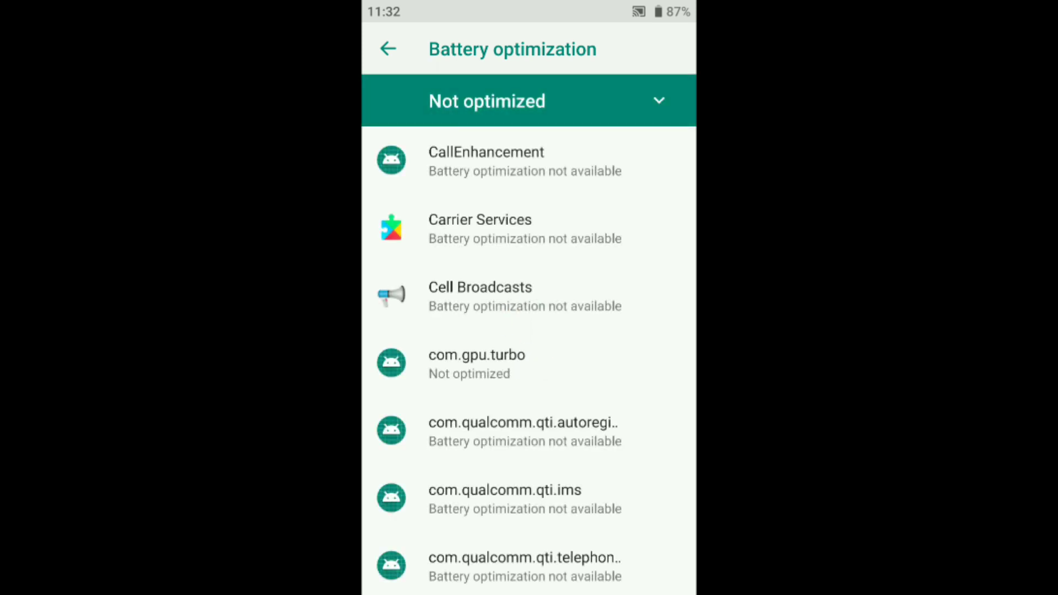
pyautogui.click(656, 100)
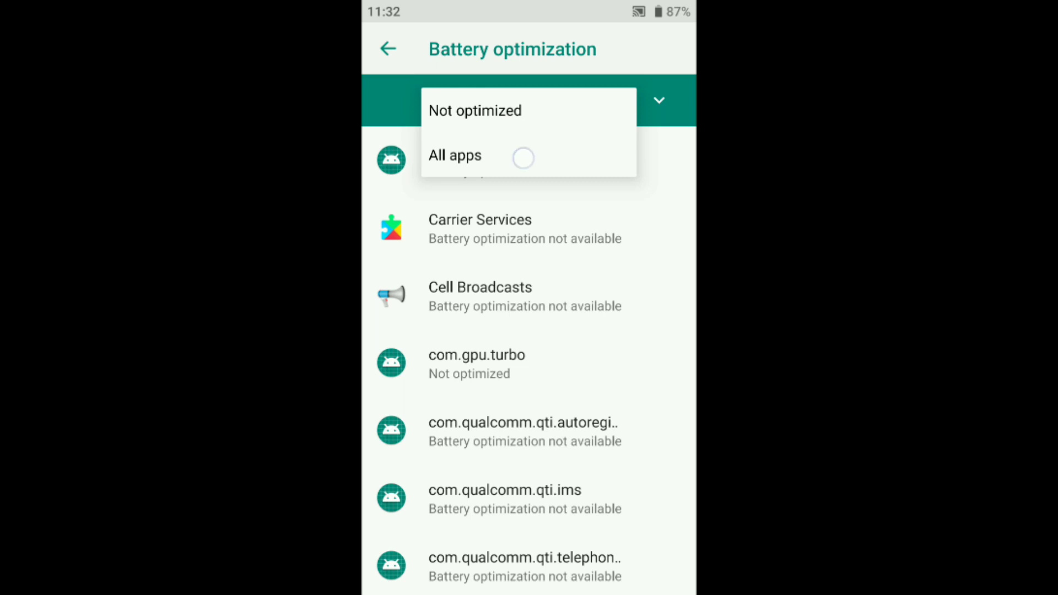
pyautogui.click(523, 158)
pyautogui.moveTo(566, 493); pyautogui.dragTo(616, 366)
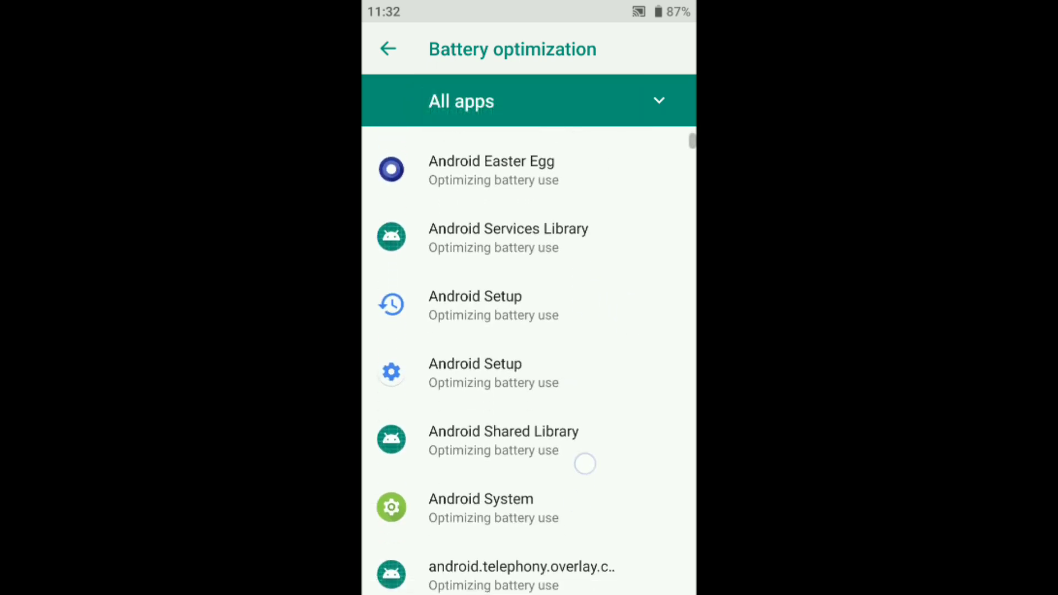
pyautogui.moveTo(585, 464); pyautogui.dragTo(634, 336)
pyautogui.moveTo(572, 485); pyautogui.dragTo(601, 359)
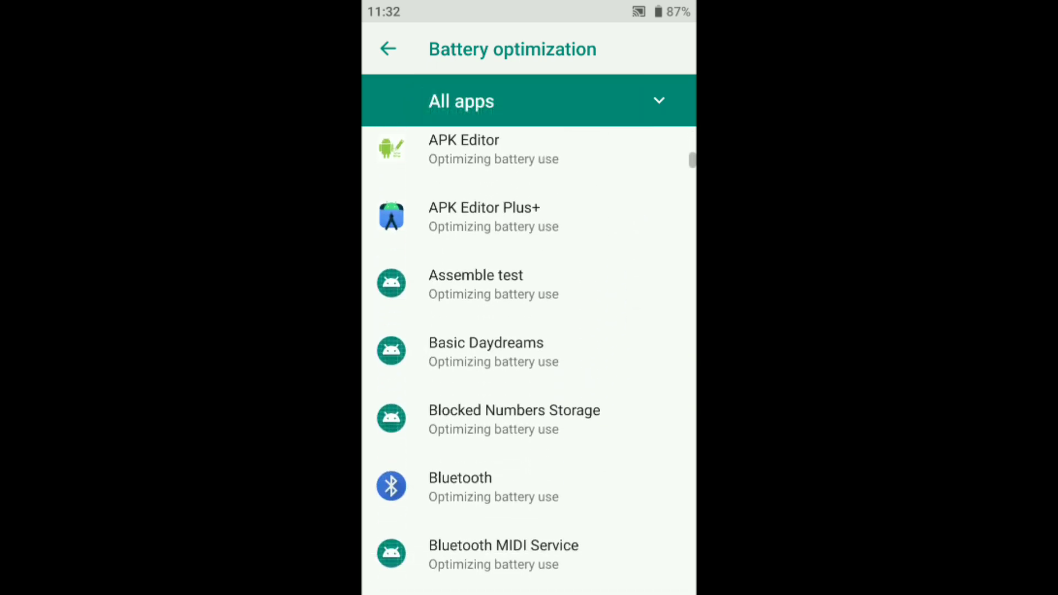
pyautogui.moveTo(593, 466)
pyautogui.mouseDown()
pyautogui.moveTo(607, 386)
pyautogui.moveTo(630, 343)
pyautogui.mouseUp()
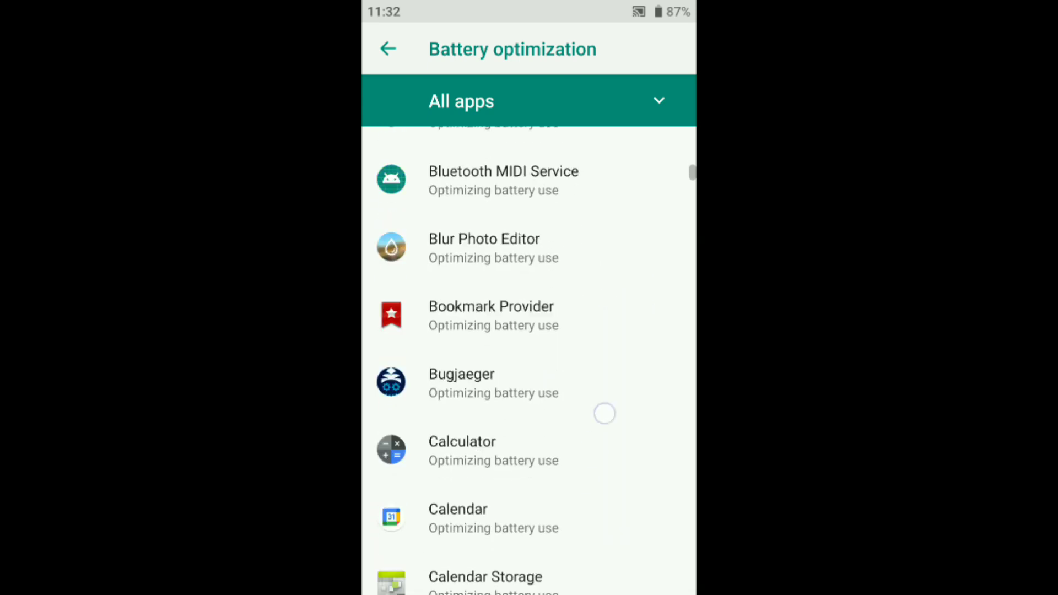
pyautogui.moveTo(601, 428); pyautogui.dragTo(618, 331)
pyautogui.moveTo(579, 494); pyautogui.dragTo(606, 358)
pyautogui.moveTo(634, 455); pyautogui.dragTo(645, 321)
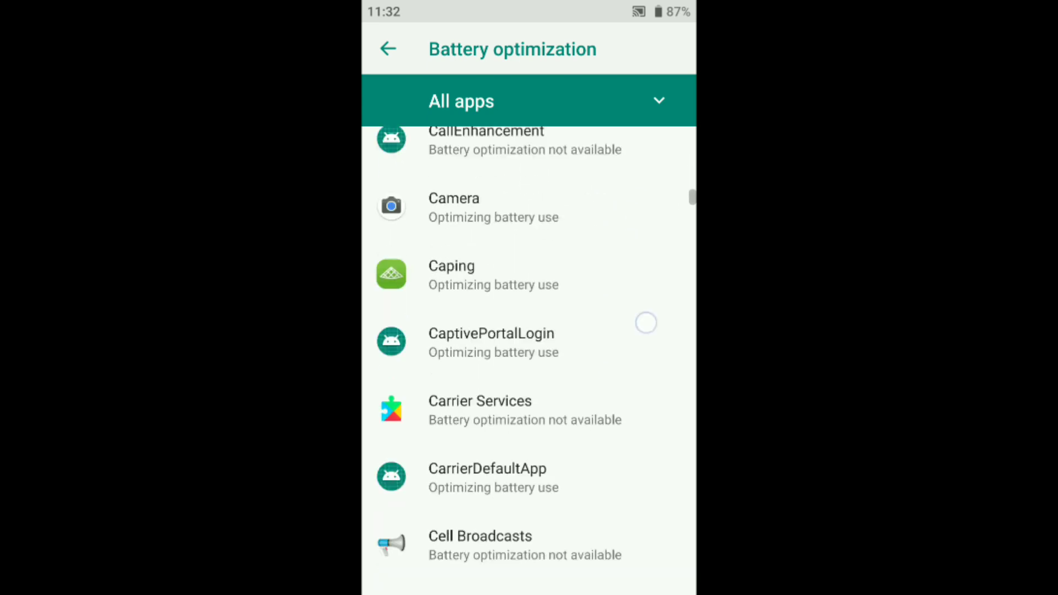
pyautogui.moveTo(581, 489); pyautogui.dragTo(607, 353)
pyautogui.moveTo(629, 486); pyautogui.dragTo(644, 319)
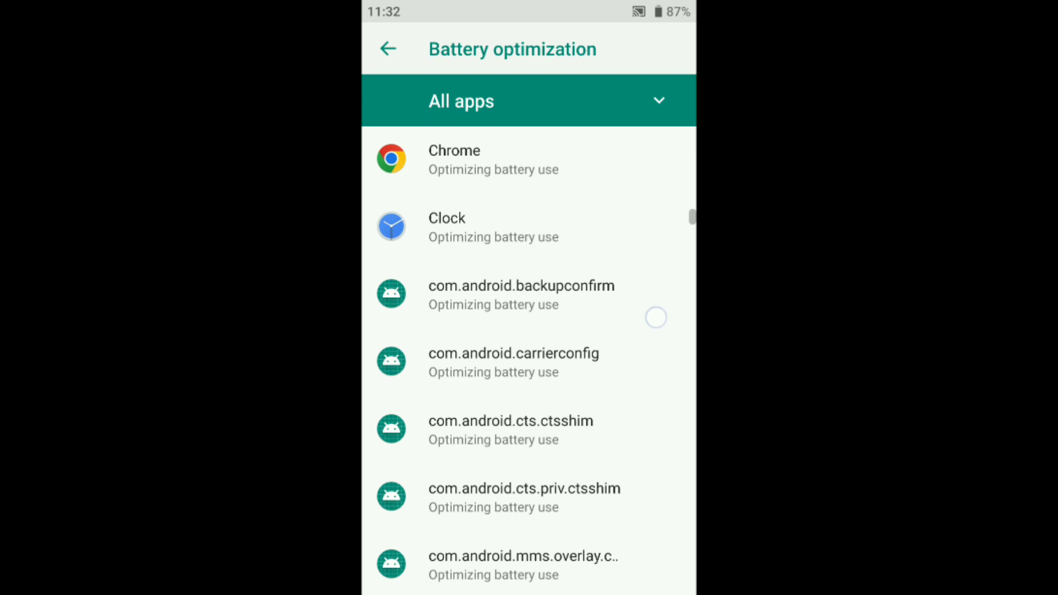
pyautogui.moveTo(586, 506); pyautogui.dragTo(623, 359)
pyautogui.moveTo(589, 493); pyautogui.dragTo(633, 347)
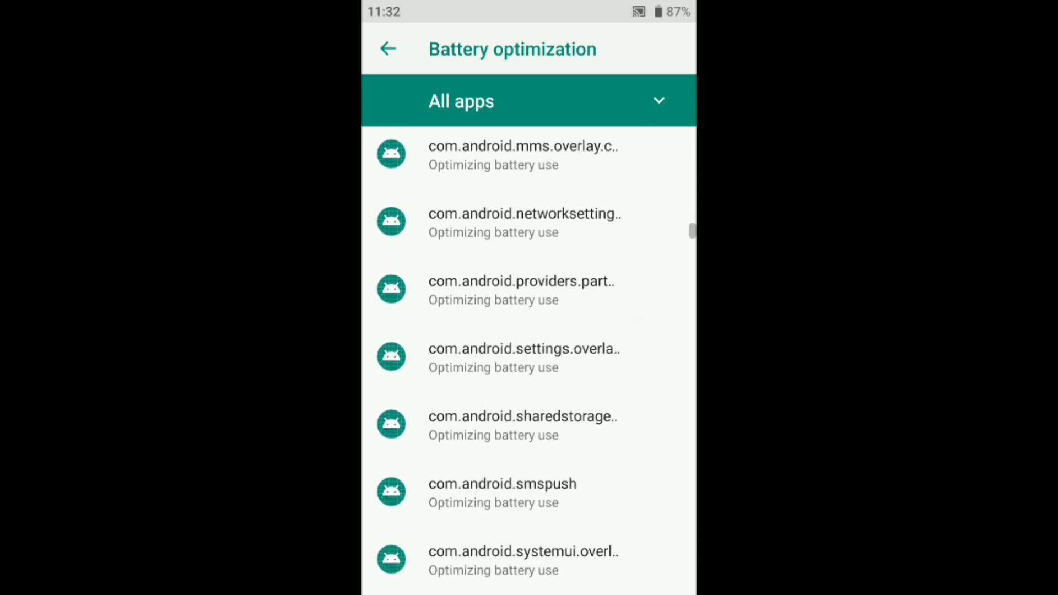
pyautogui.moveTo(590, 506); pyautogui.dragTo(646, 325)
# Set com.gpu.turbo to Don't optimize and confirm with Done
pyautogui.click(619, 390)
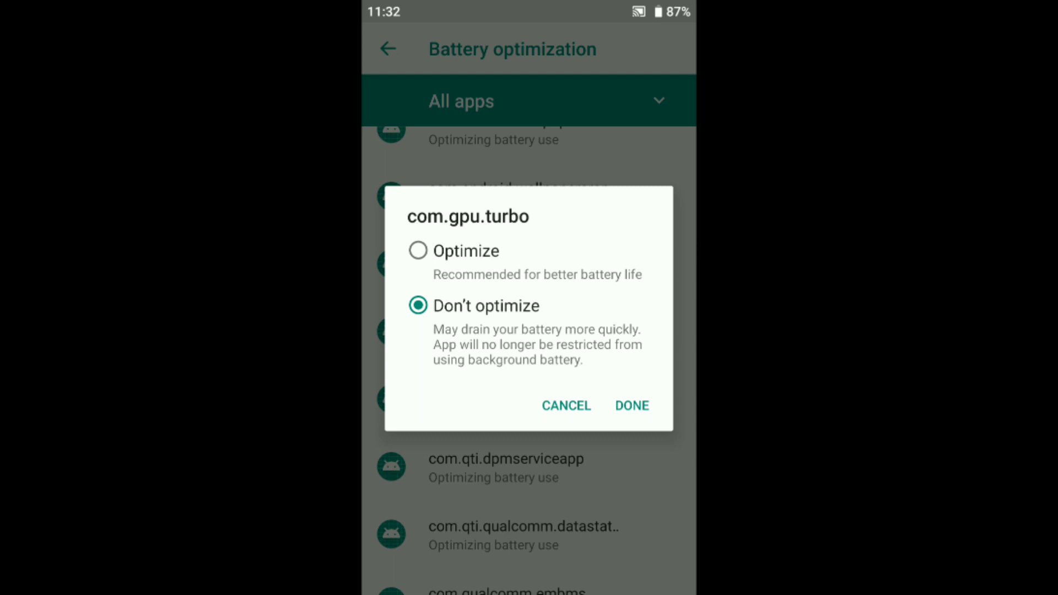
pyautogui.click(603, 263)
pyautogui.click(486, 307)
pyautogui.click(633, 406)
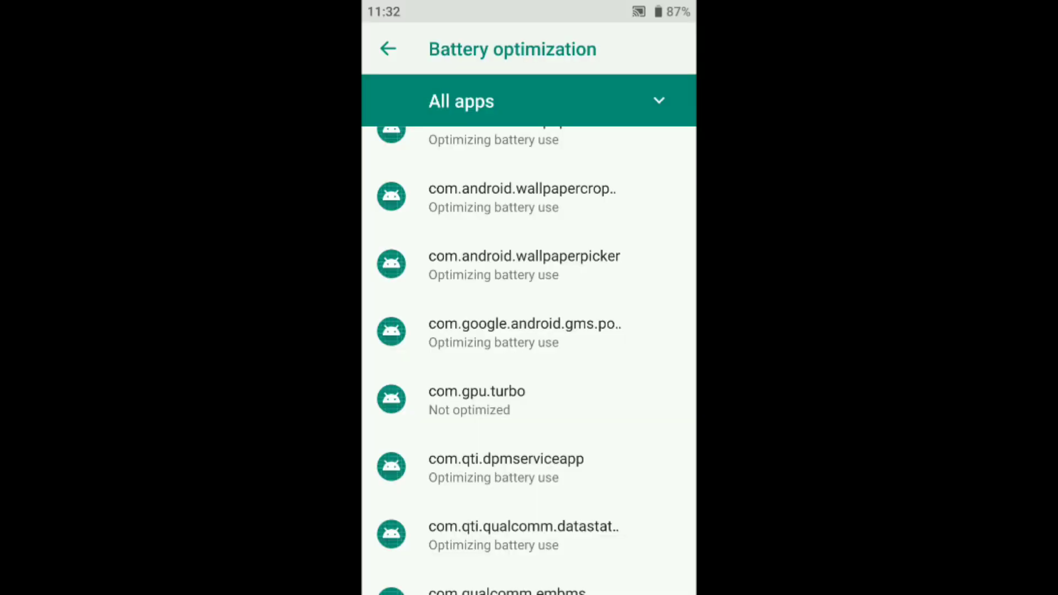
# Launch SetEdit from the app drawer and view its settings tables
pyautogui.press('super')
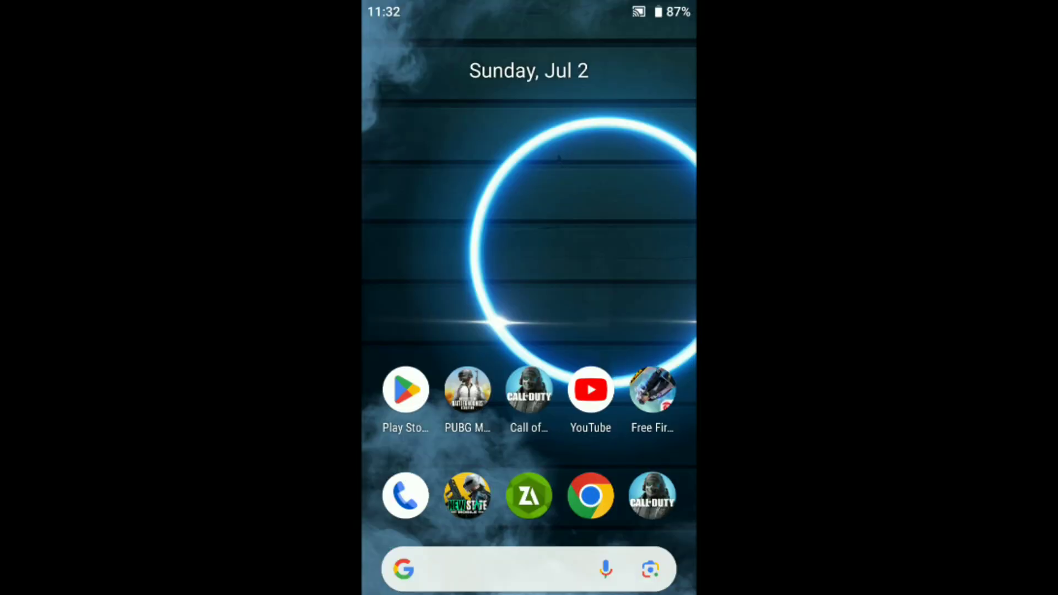
pyautogui.moveTo(529, 524); pyautogui.dragTo(529, 221)
pyautogui.scroll(-2, 529, 330)
pyautogui.scroll(-4, 529, 331)
pyautogui.scroll(-5, 529, 331)
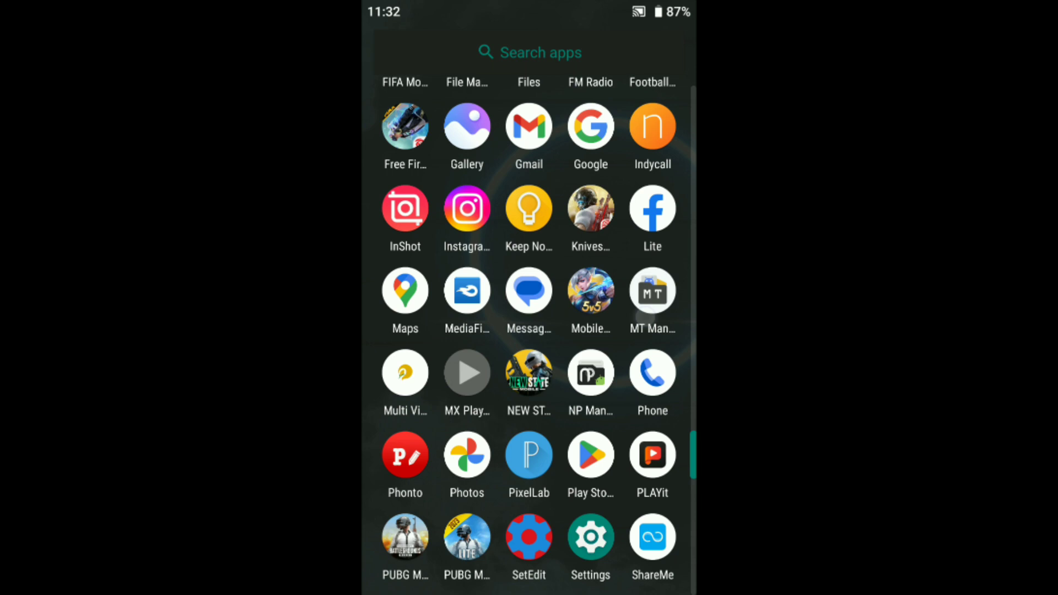
pyautogui.click(530, 385)
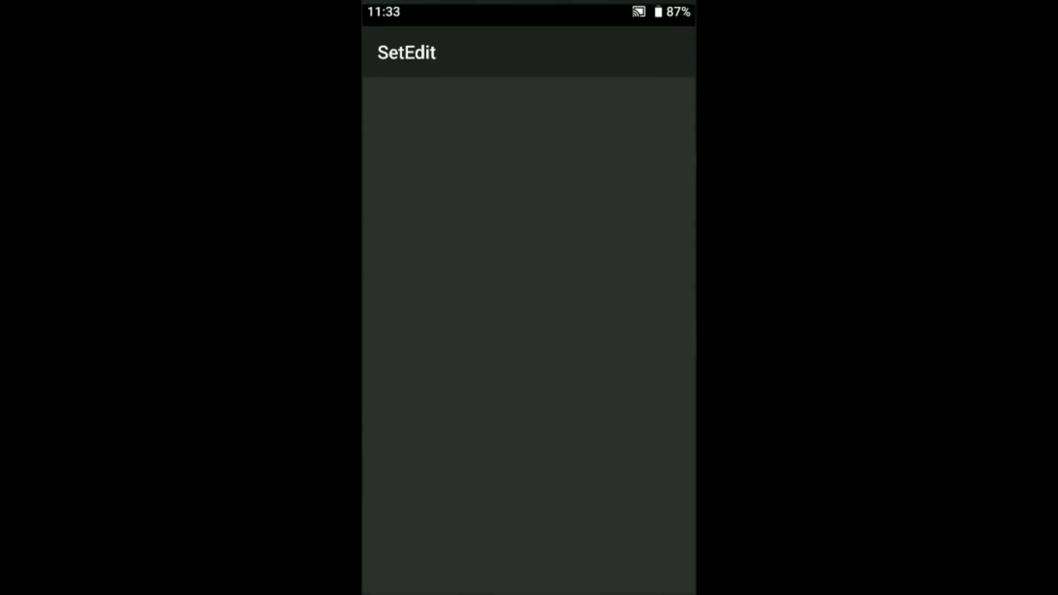
pyautogui.click(581, 112)
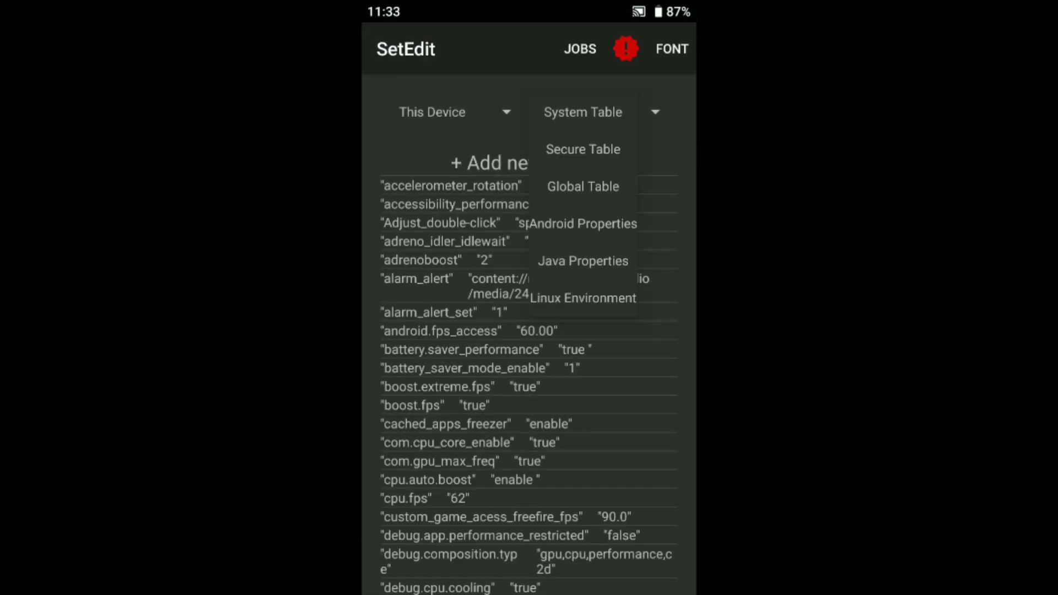
# Add the setting display_density_forced with value 209
pyautogui.click(602, 161)
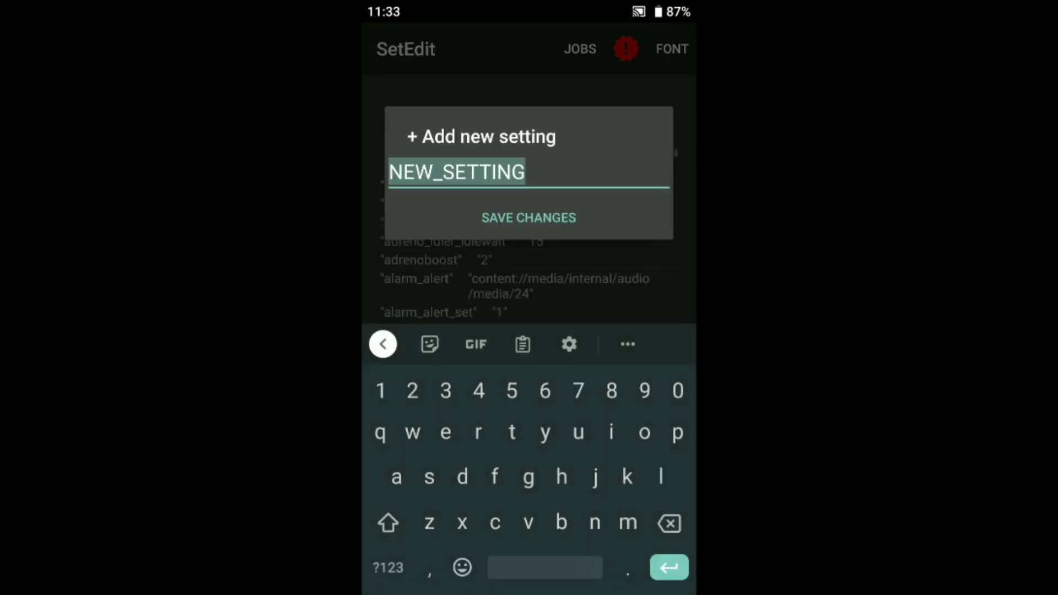
pyautogui.press('BackSpace')
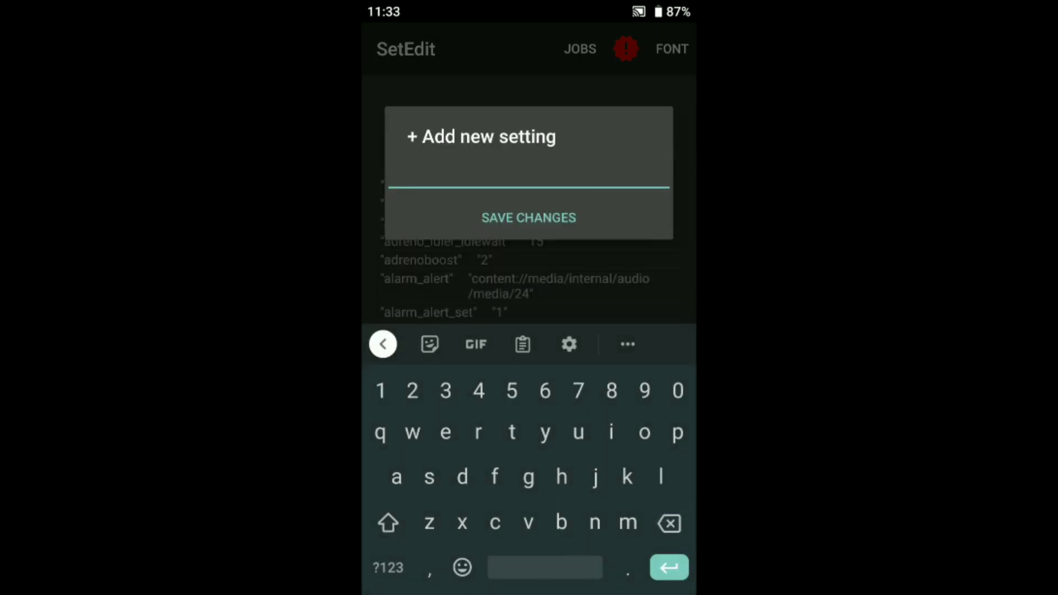
pyautogui.write('displ')
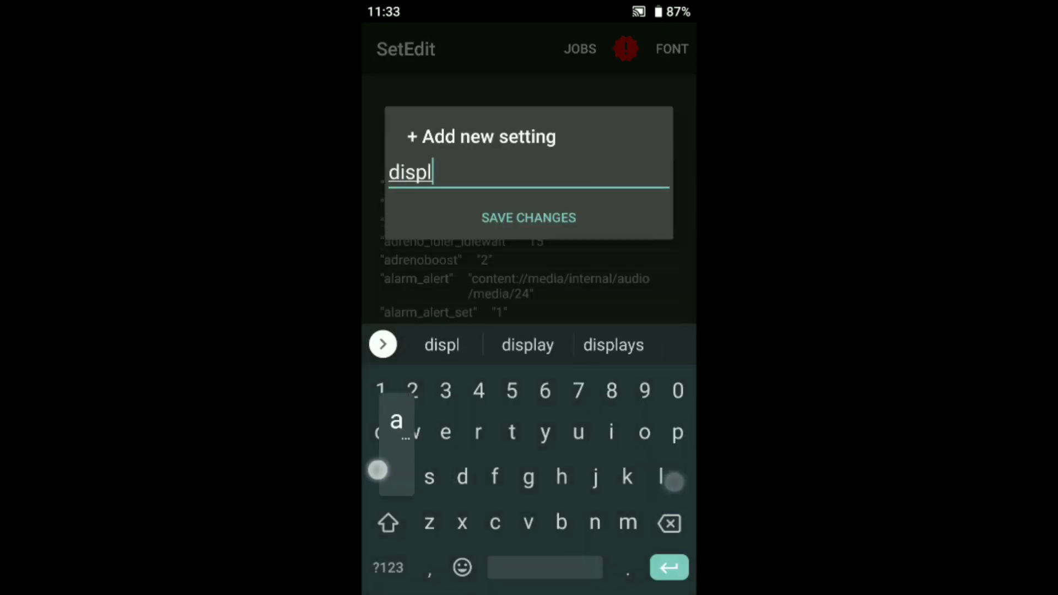
pyautogui.write('ay')
pyautogui.click(388, 568)
pyautogui.write('_')
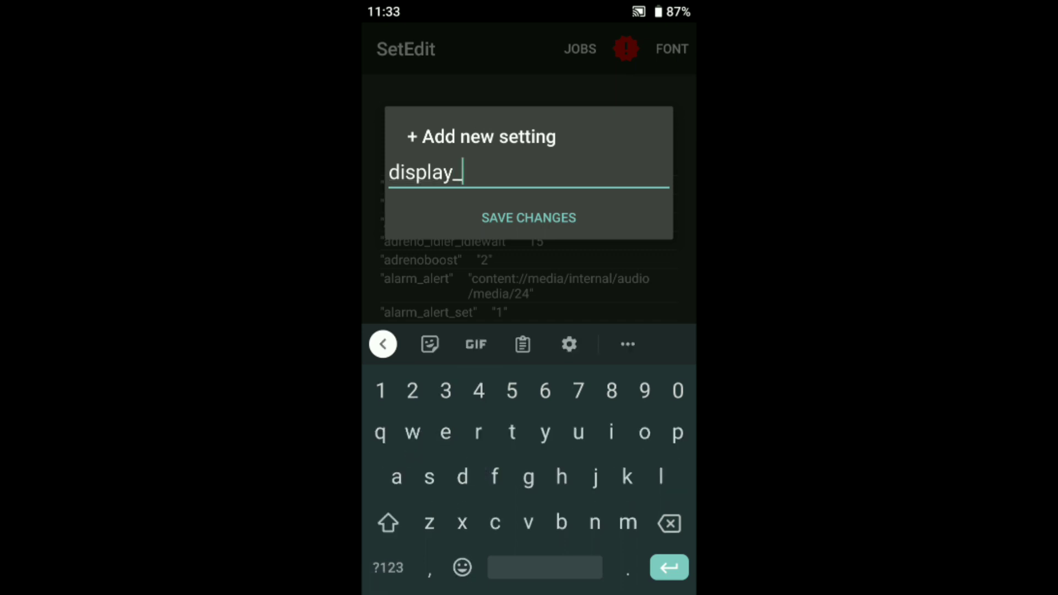
pyautogui.write('densit')
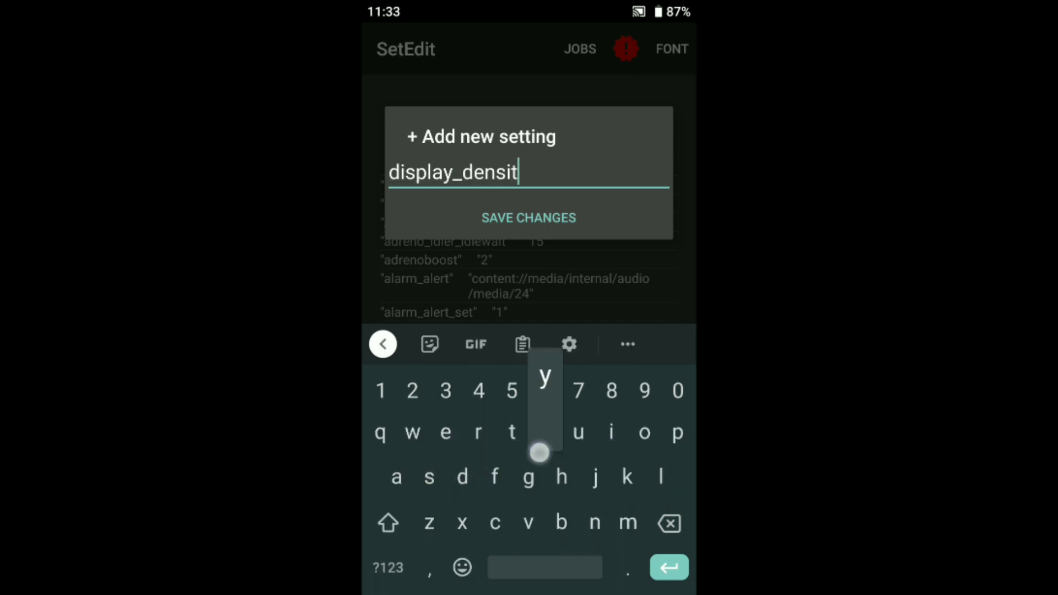
pyautogui.write('y')
pyautogui.click(369, 585)
pyautogui.write('_f')
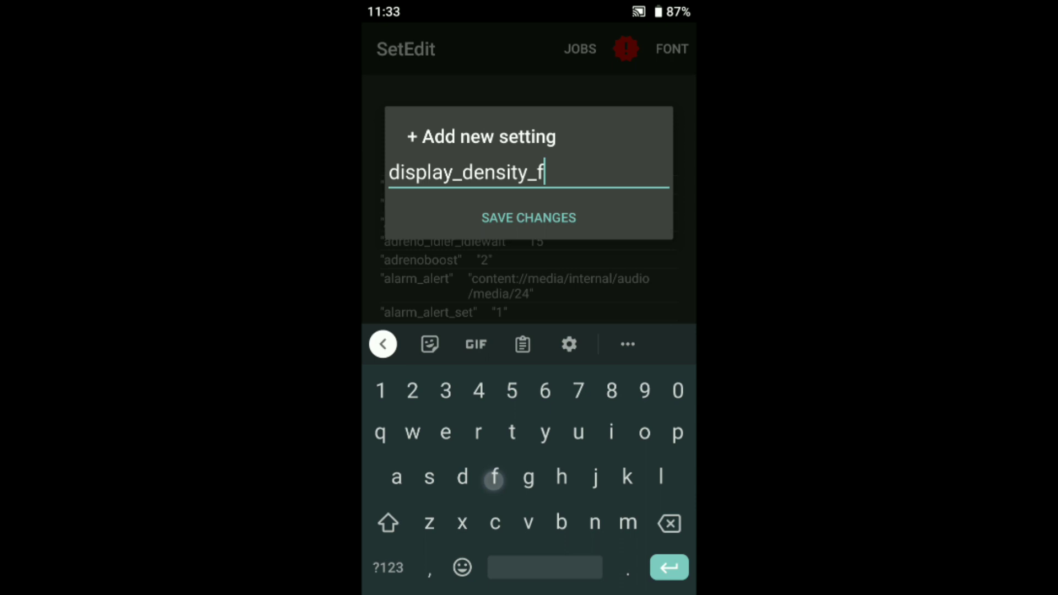
pyautogui.write('orced')
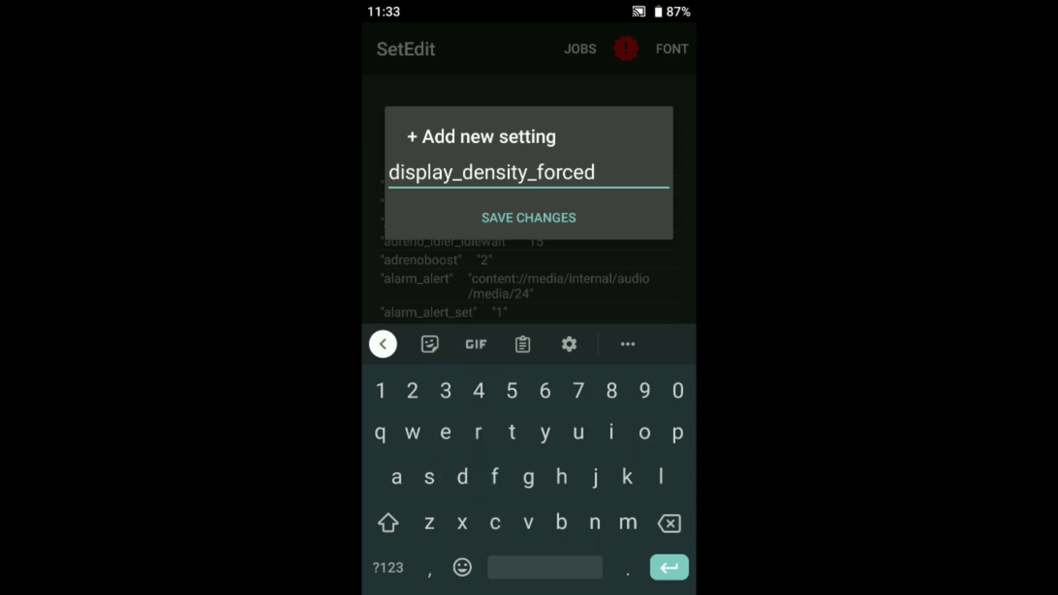
pyautogui.click(499, 222)
pyautogui.press('BackSpace')
pyautogui.write('1')
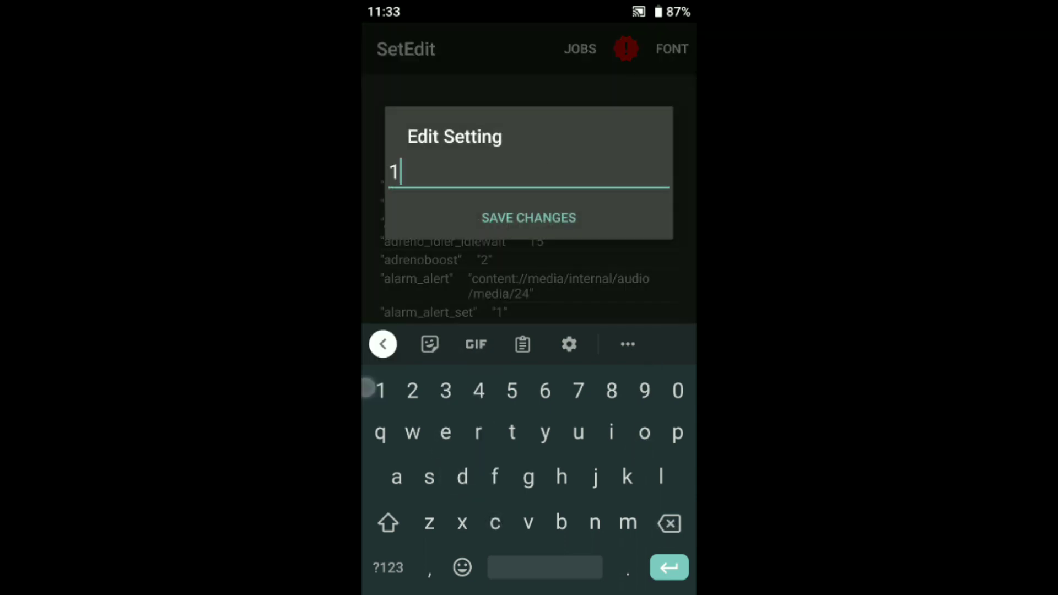
pyautogui.write('09')
pyautogui.press('BackSpace')
pyautogui.press('BackSpace')
pyautogui.press('BackSpace')
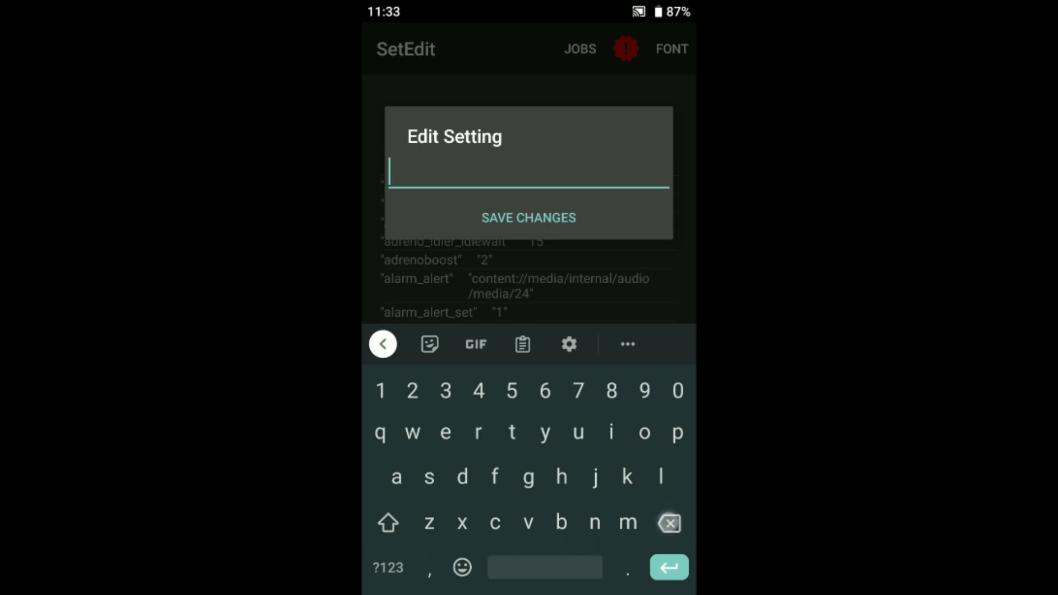
pyautogui.write('209')
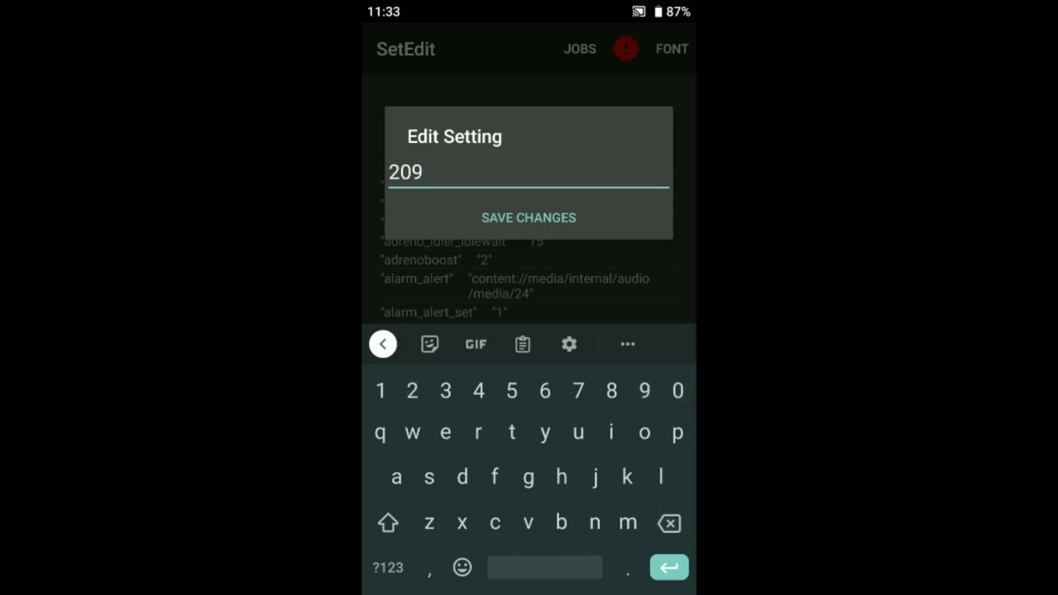
pyautogui.click(514, 218)
# Add the setting boost_fps with value 100
pyautogui.click(529, 162)
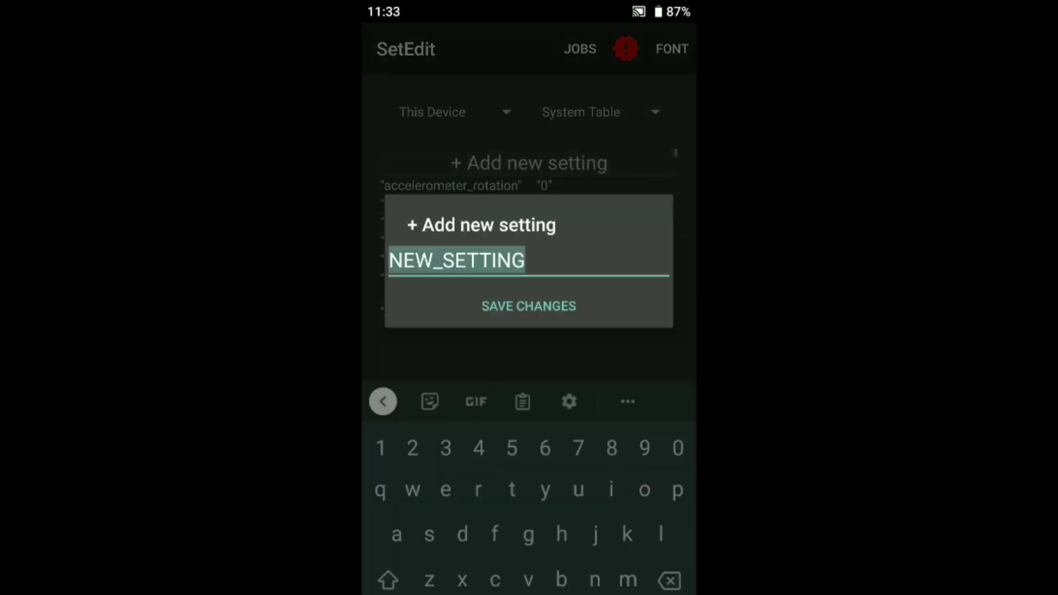
pyautogui.press('BackSpace')
pyautogui.write('boo')
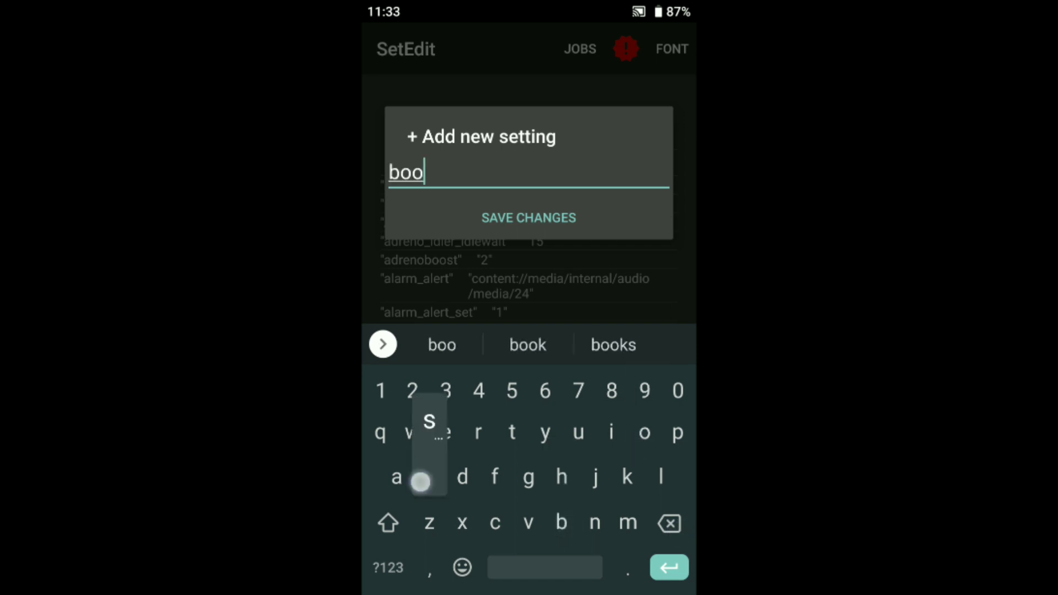
pyautogui.write('st')
pyautogui.click(388, 568)
pyautogui.write('_')
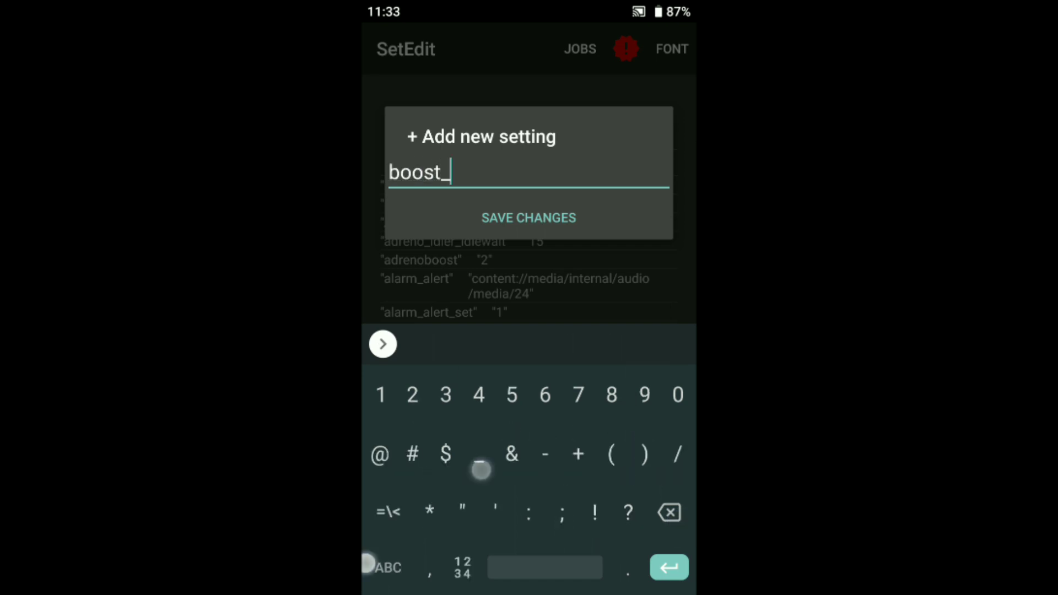
pyautogui.click(381, 568)
pyautogui.write('d')
pyautogui.press('BackSpace')
pyautogui.write('fps')
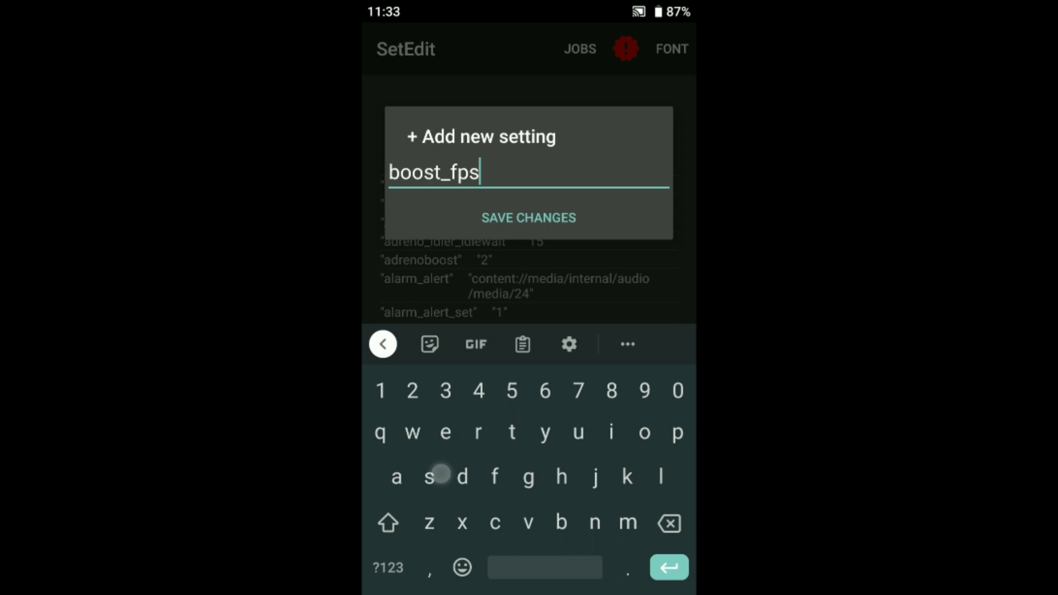
pyautogui.click(501, 222)
pyautogui.press('BackSpace')
pyautogui.write('1')
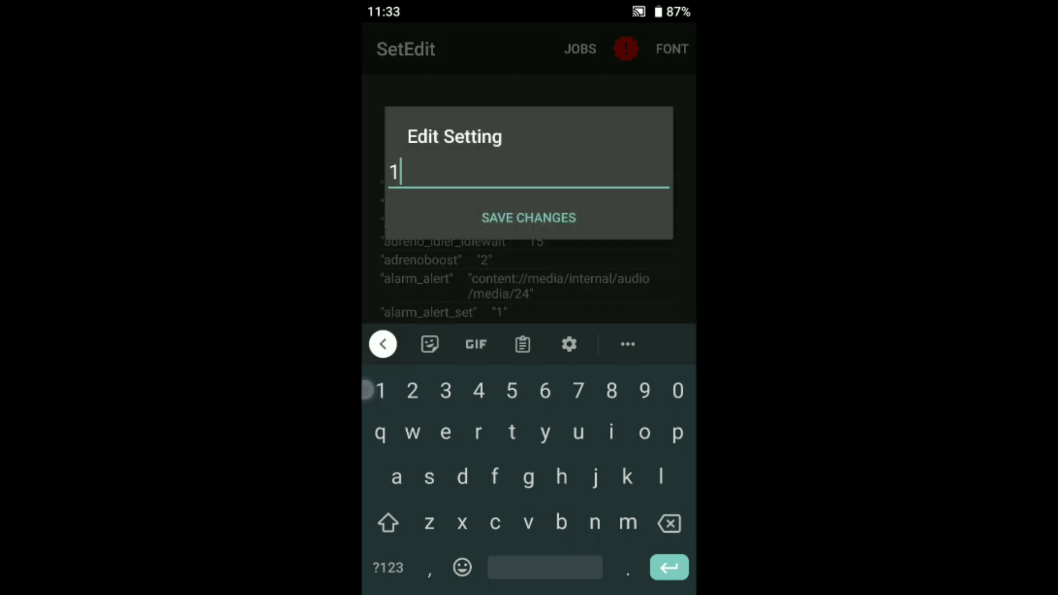
pyautogui.write('00')
pyautogui.click(505, 217)
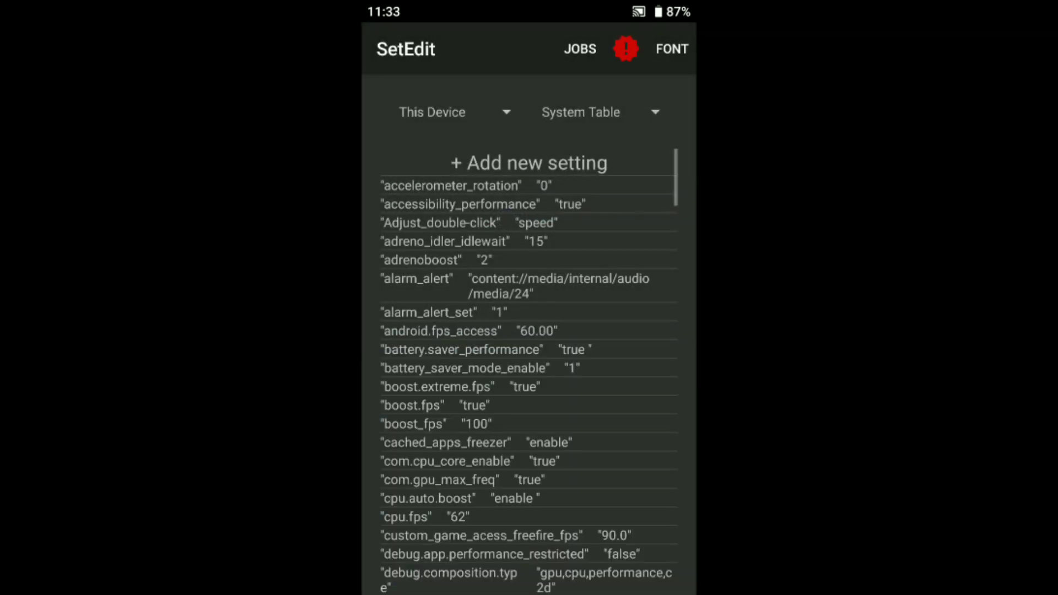
# Add the setting ro.kernel.perdormance with value 1
pyautogui.click(489, 166)
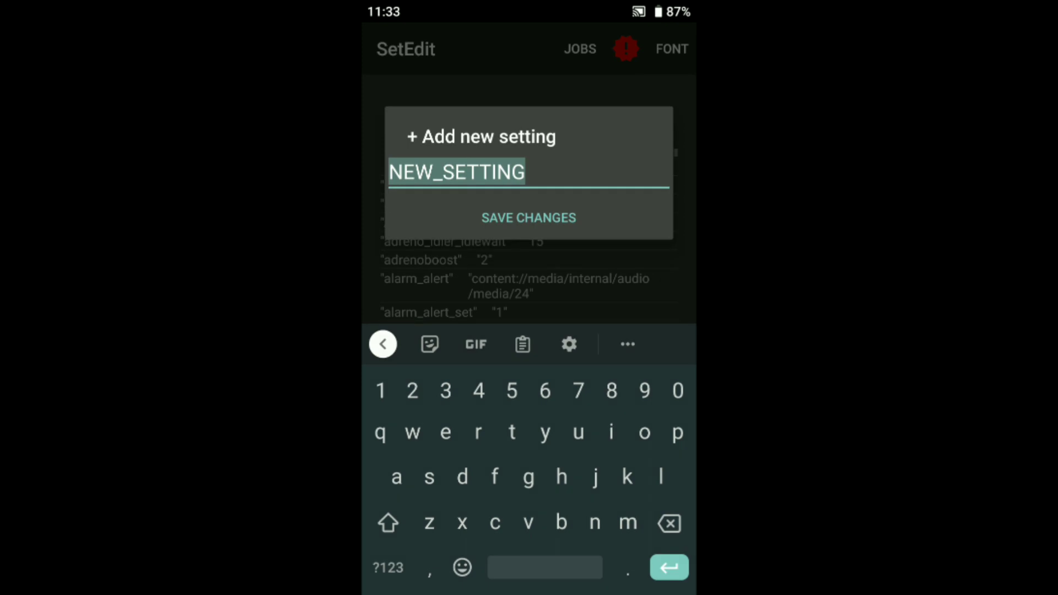
pyautogui.press('BackSpace')
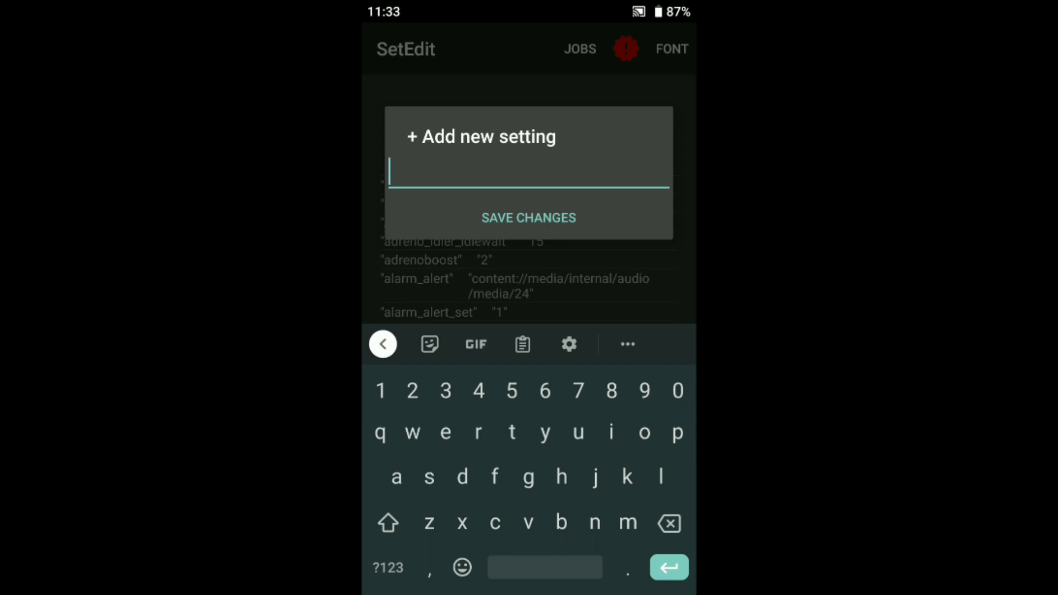
pyautogui.write('ro')
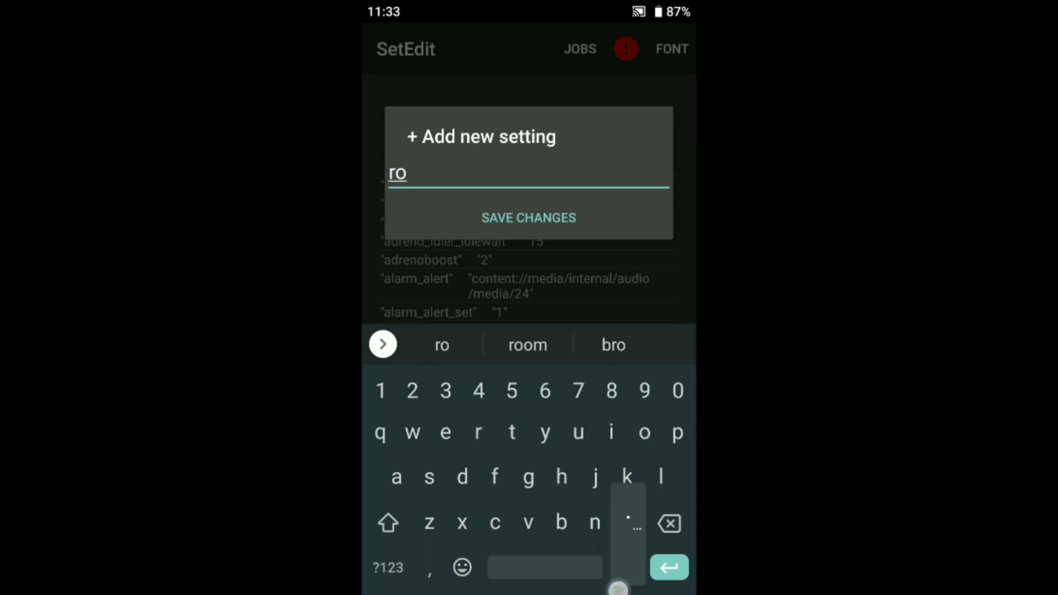
pyautogui.write('.kernel')
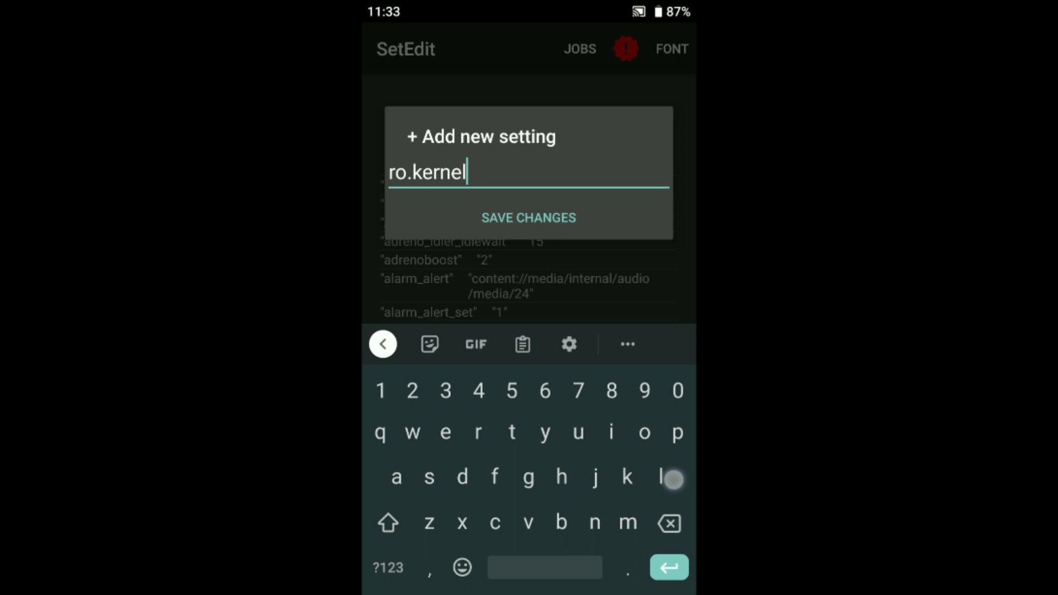
pyautogui.click(388, 568)
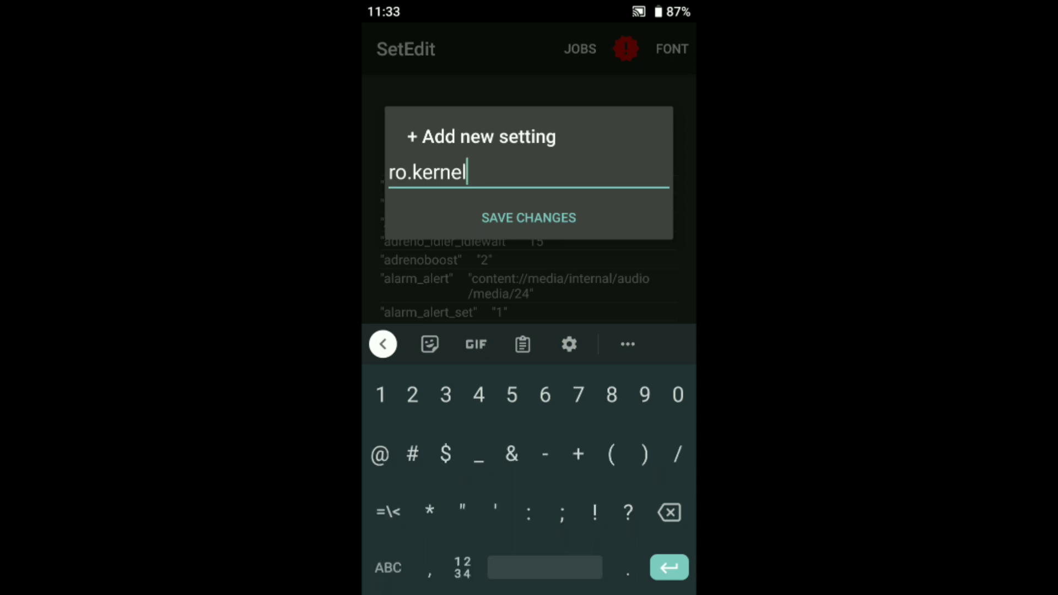
pyautogui.click(388, 568)
pyautogui.write('.per')
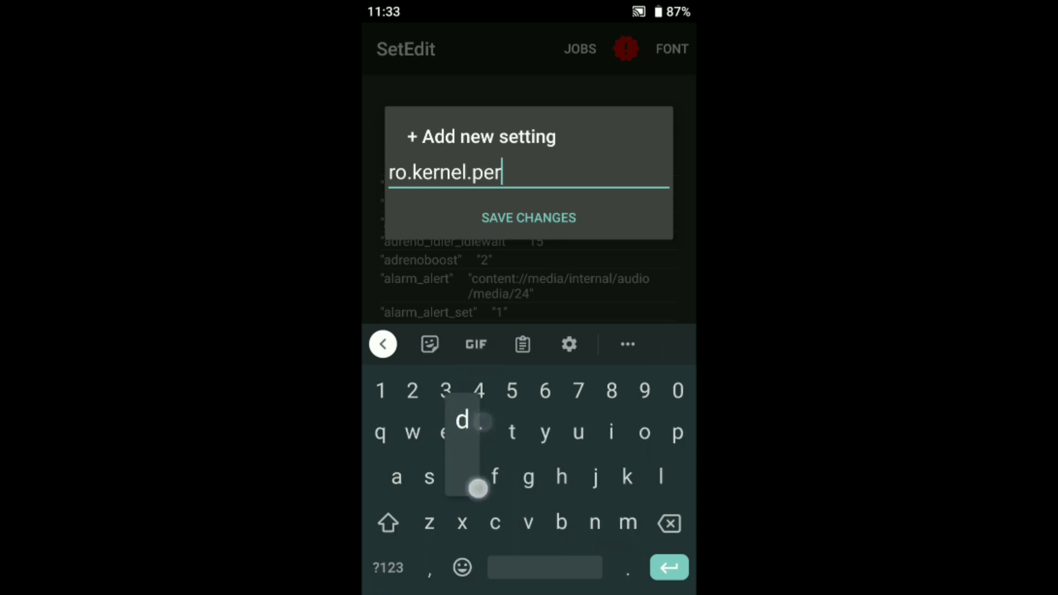
pyautogui.write('dormanc')
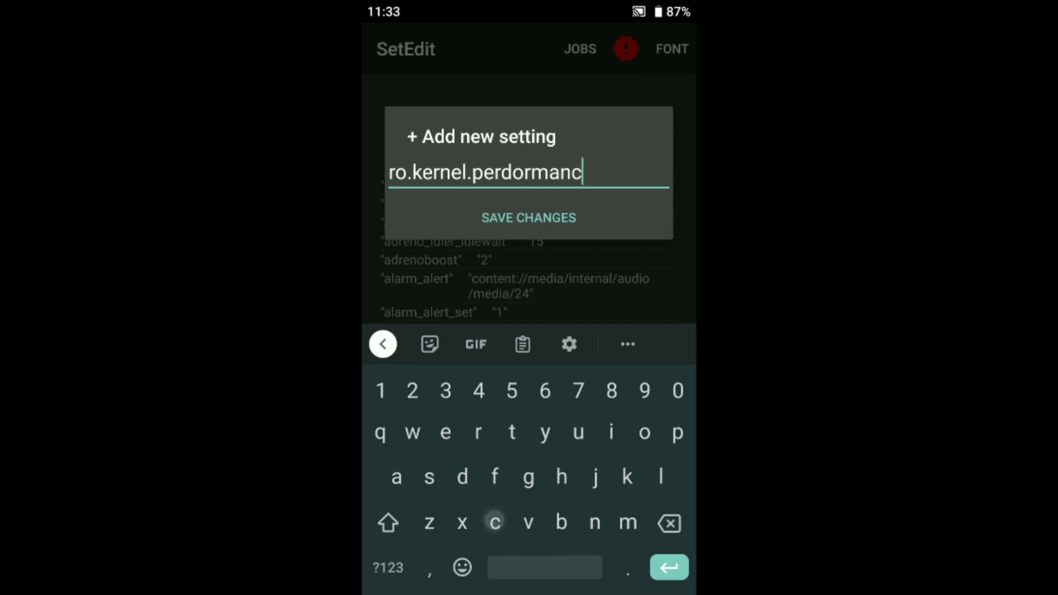
pyautogui.write('e')
pyautogui.click(504, 219)
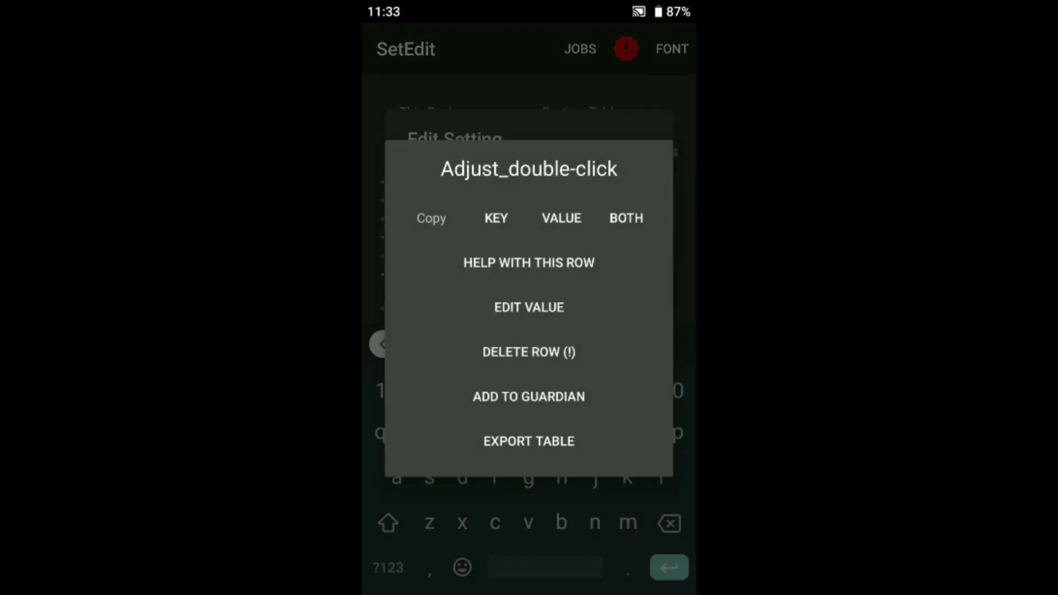
pyautogui.click(619, 514)
pyautogui.press('BackSpace')
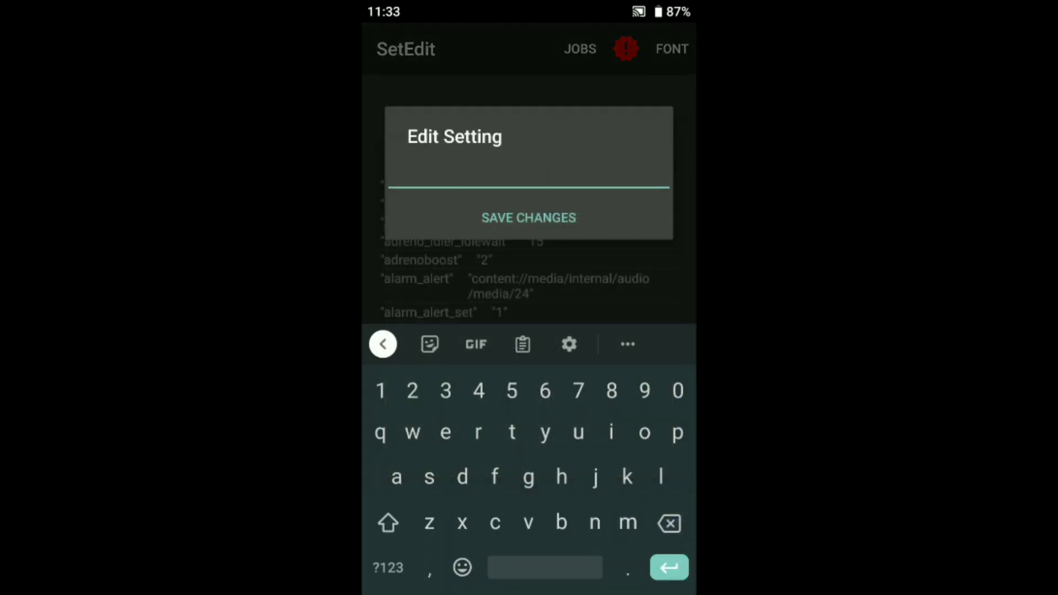
pyautogui.write('1')
pyautogui.click(489, 220)
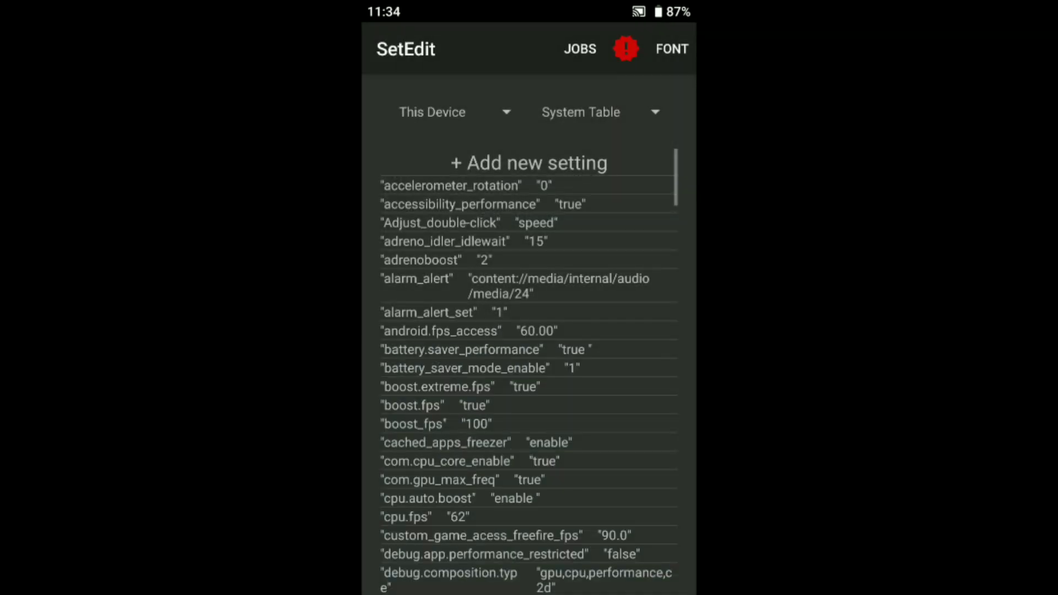
# Create the gpu.turbo.boost entry and save it with the value true
pyautogui.click(472, 163)
pyautogui.press('BackSpace')
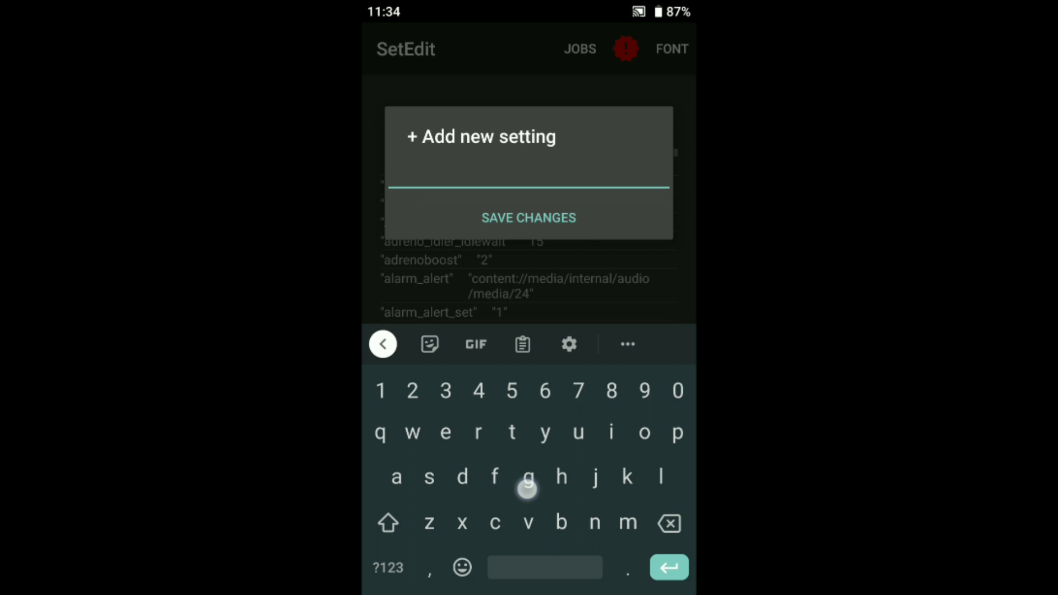
pyautogui.write('gpu')
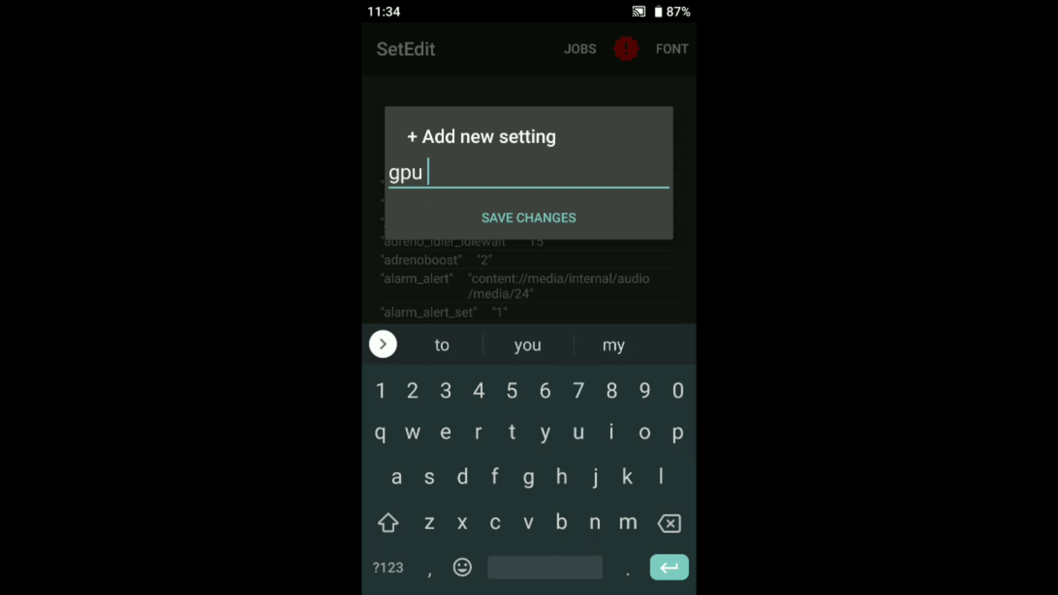
pyautogui.press('BackSpace')
pyautogui.write('.tu')
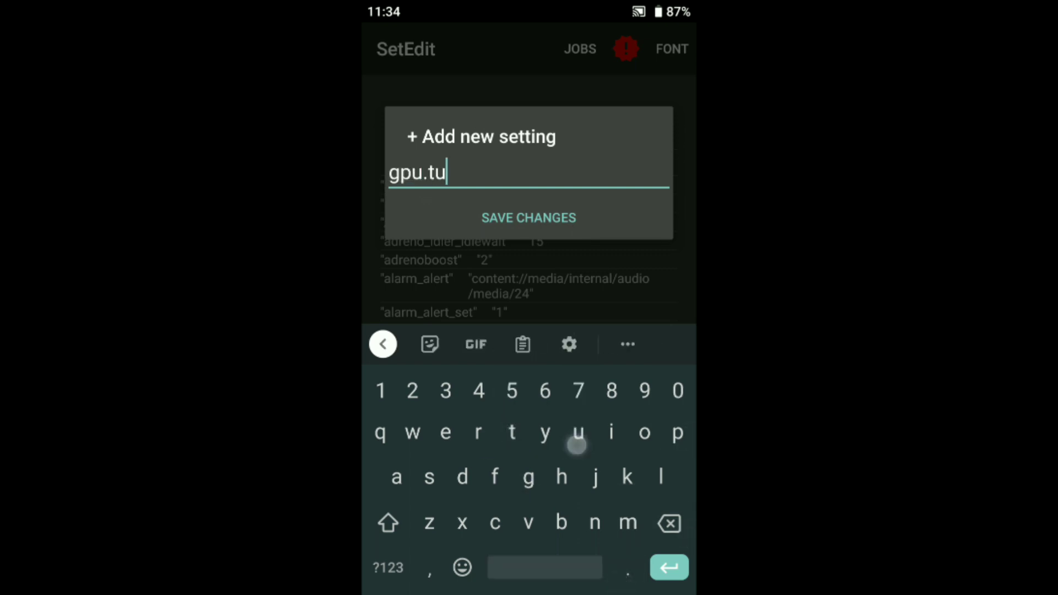
pyautogui.write('rbo.b')
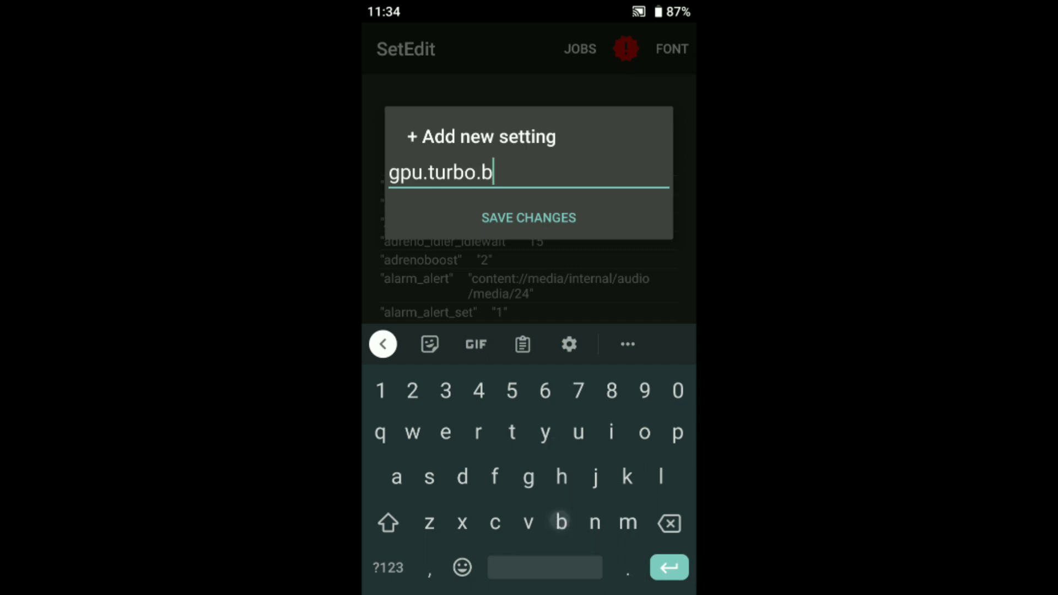
pyautogui.write('oost')
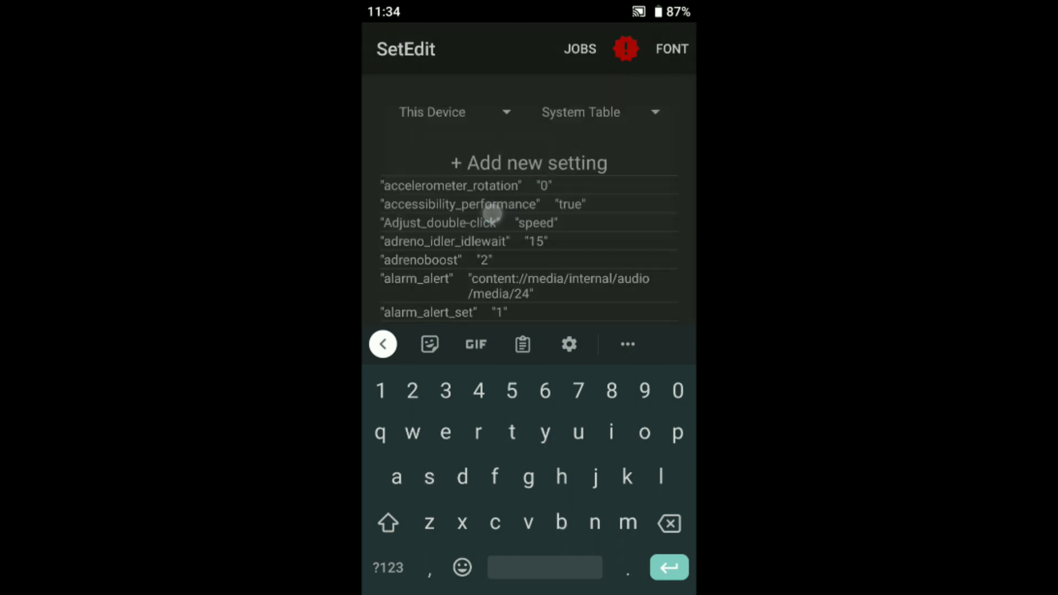
pyautogui.click(492, 211)
pyautogui.press('BackSpace')
pyautogui.write('tru')
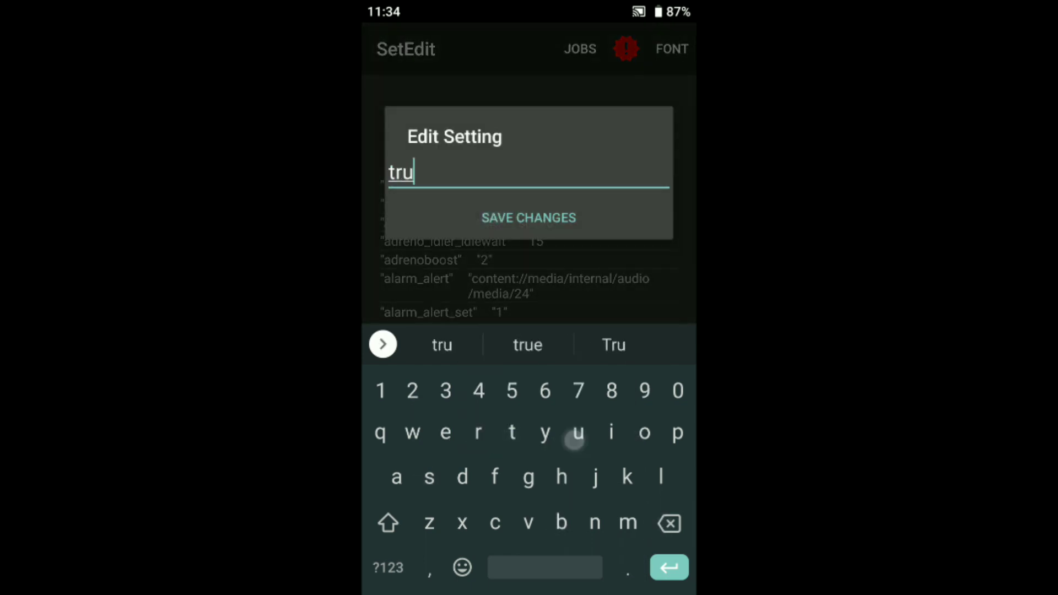
pyautogui.write('e')
pyautogui.click(491, 219)
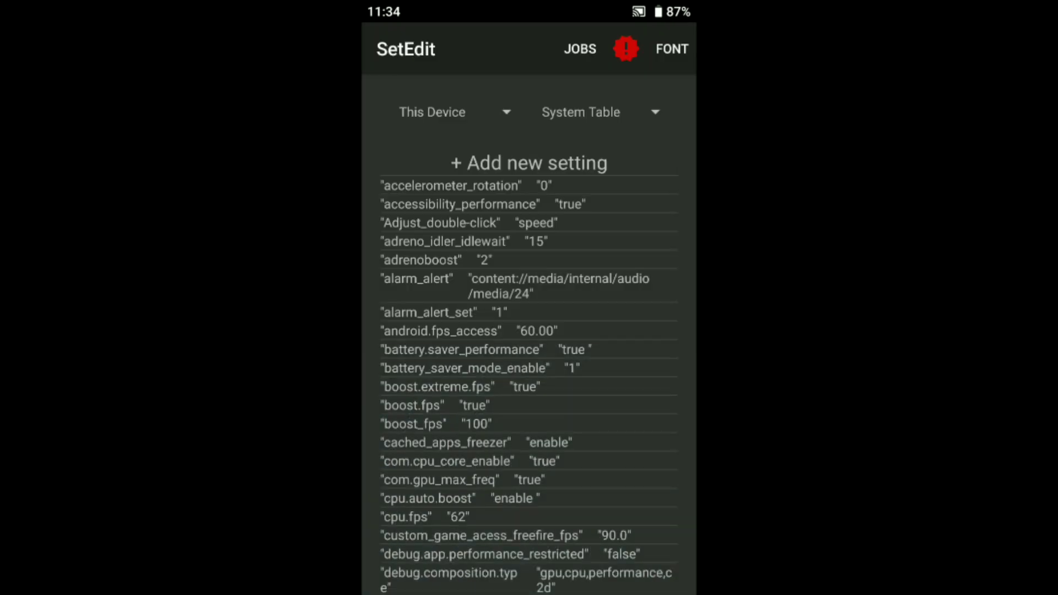
# Add the gpu.turbo.boost row to the Settings Guardian and select Foreground Guardian
pyautogui.scroll(-10, 619, 420)
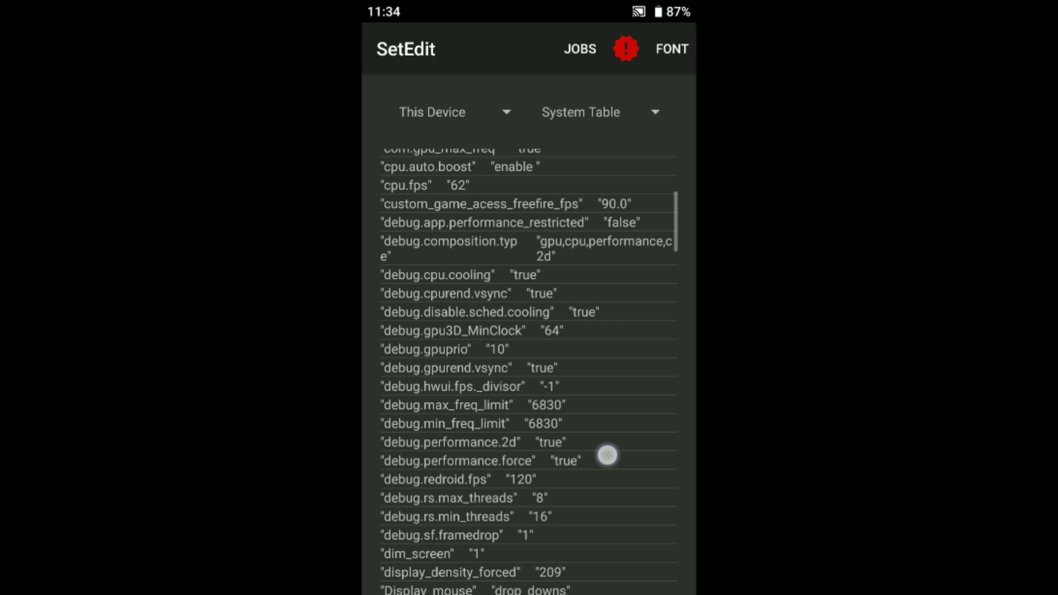
pyautogui.scroll(-3, 609, 442)
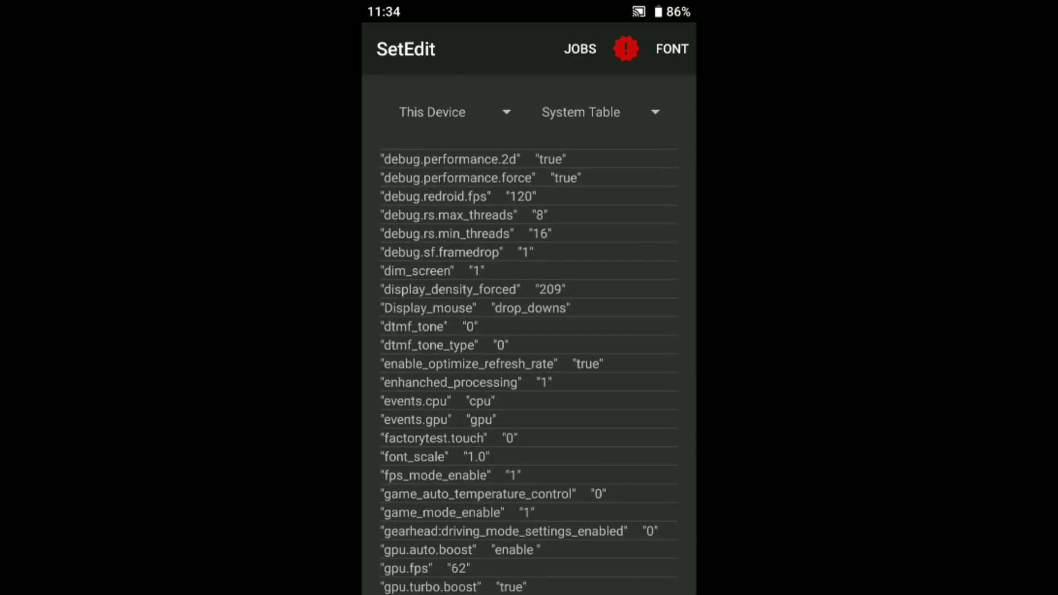
pyautogui.scroll(-2, 590, 474)
pyautogui.scroll(-1, 562, 526)
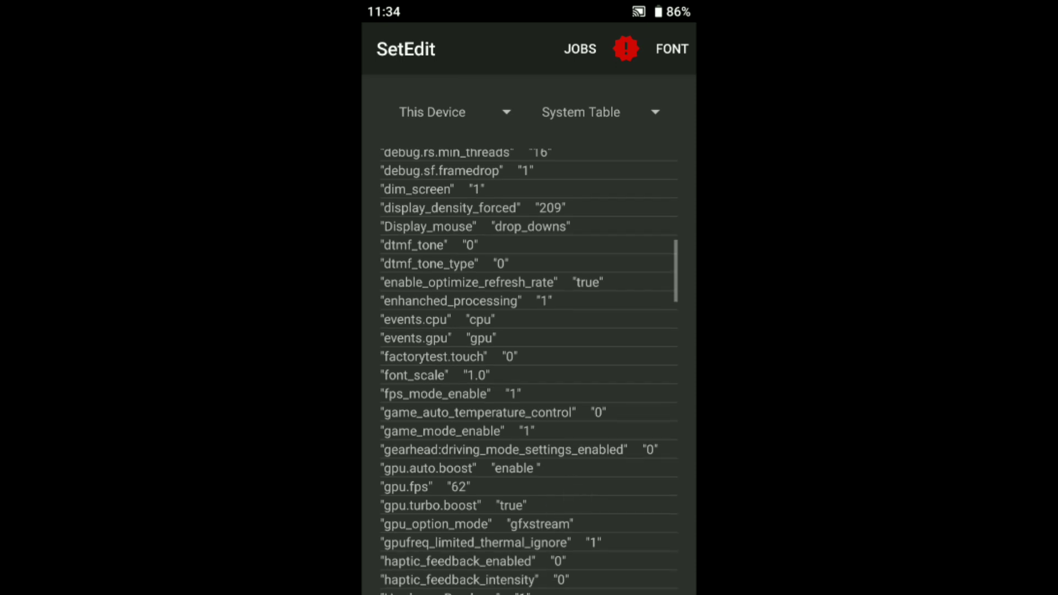
pyautogui.click(560, 506)
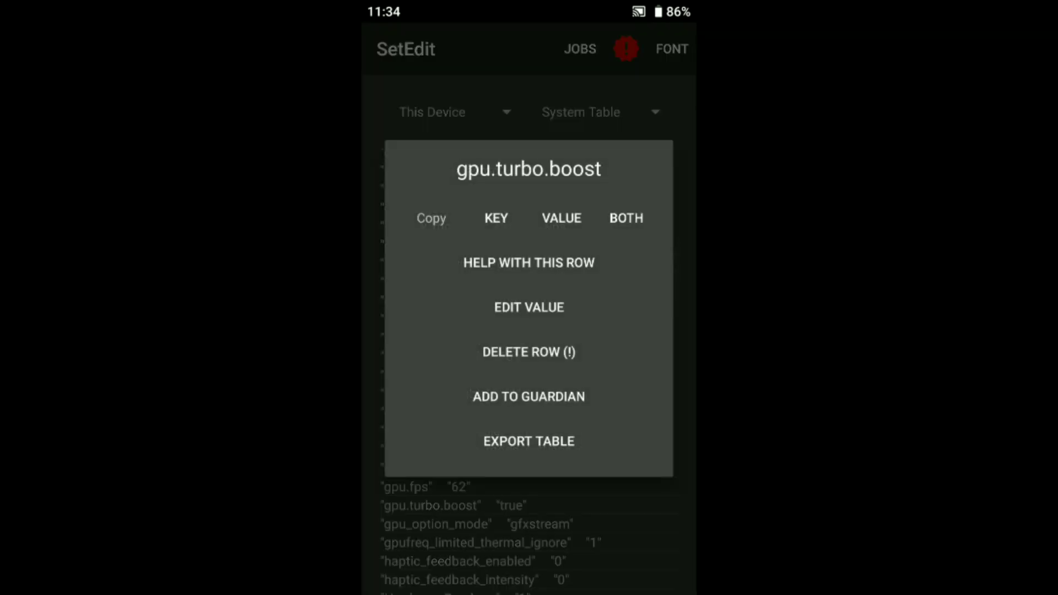
pyautogui.click(502, 388)
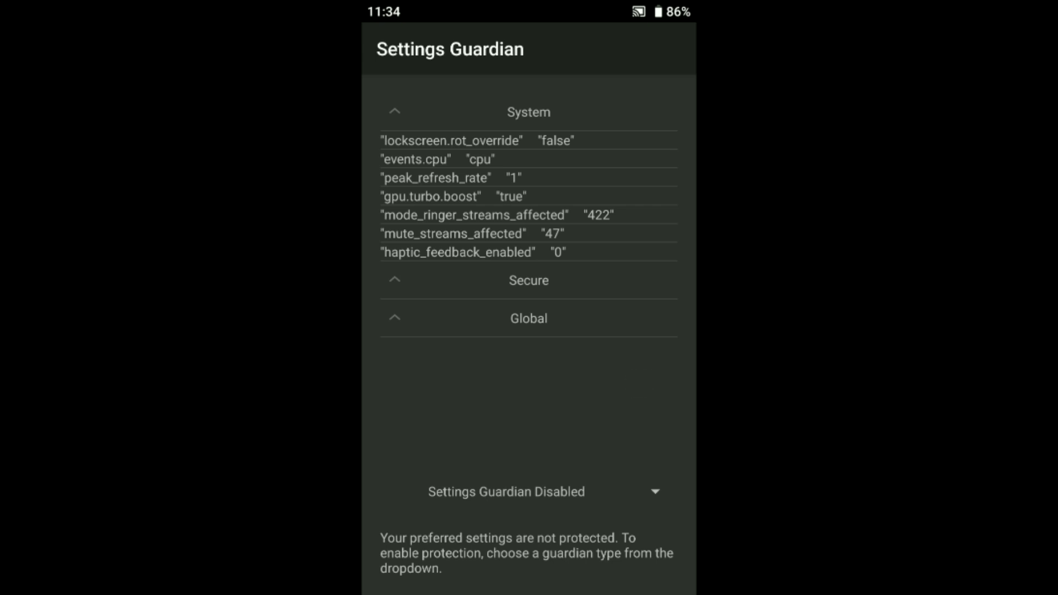
pyautogui.click(655, 491)
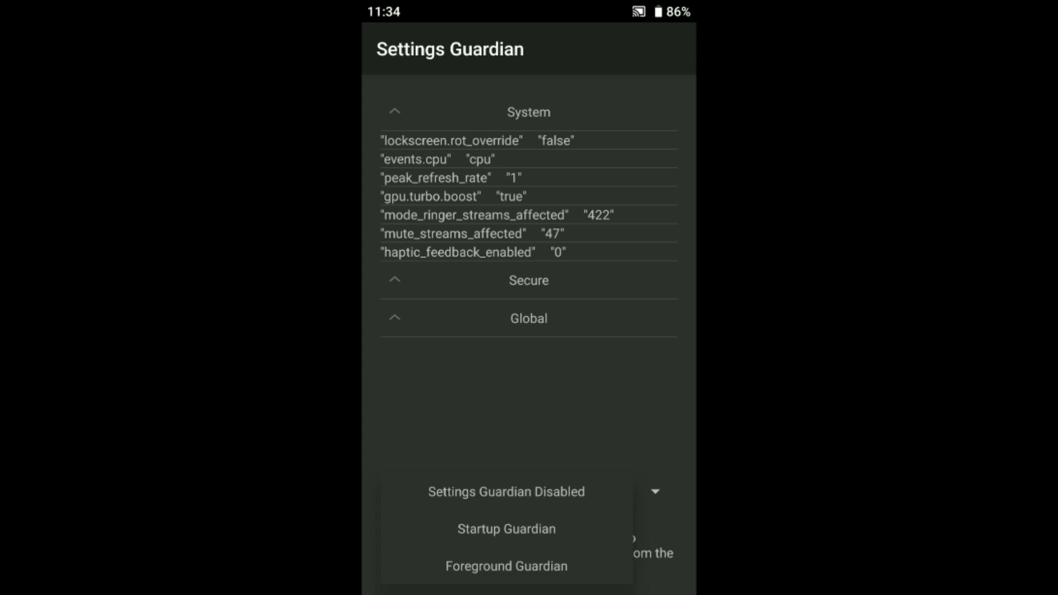
pyautogui.click(507, 567)
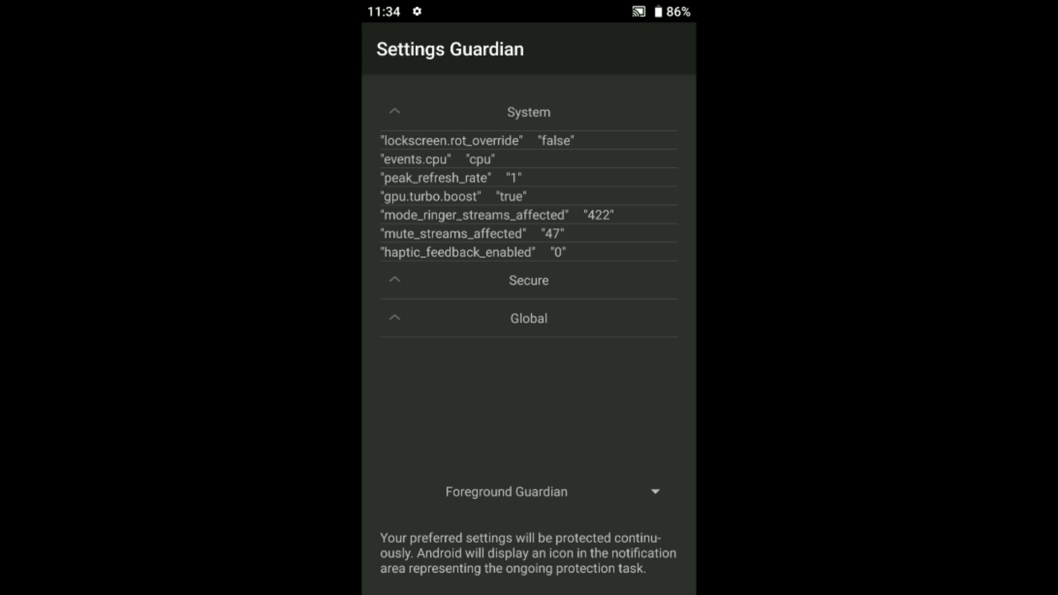
# Go home, check SetEdit's Foreground Guardian notification in the shade, then close it
pyautogui.moveTo(529, 593); pyautogui.dragTo(530, 386)
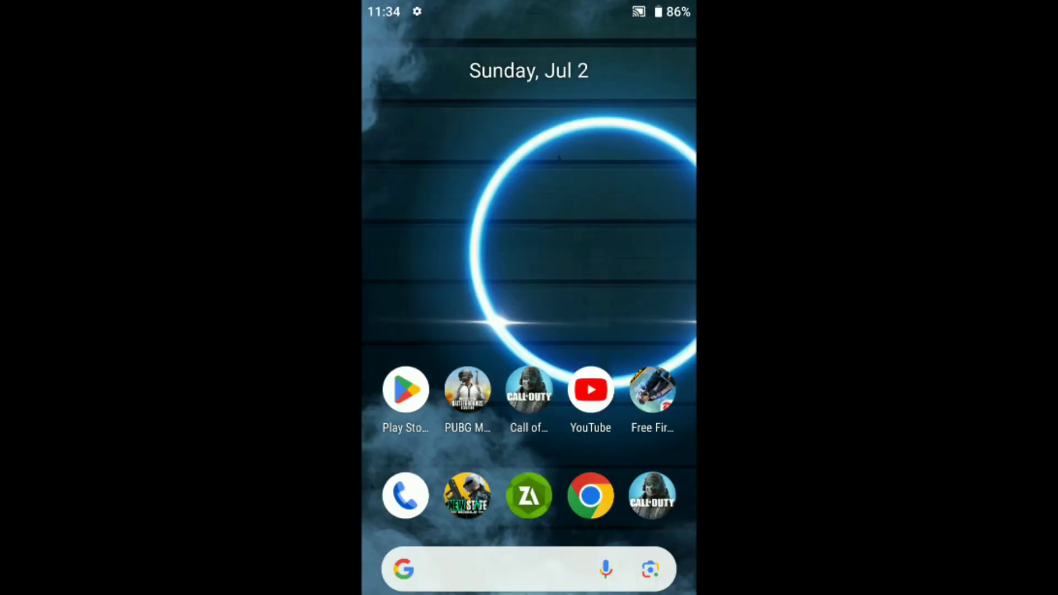
pyautogui.moveTo(529, 3); pyautogui.dragTo(529, 331)
pyautogui.moveTo(605, 211); pyautogui.dragTo(539, 224)
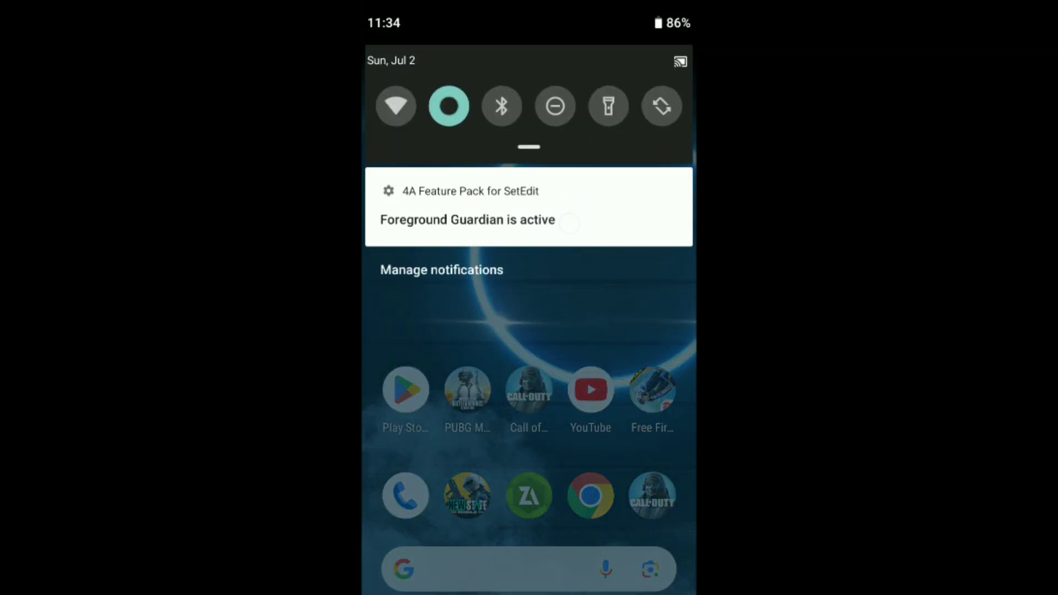
pyautogui.click(595, 281)
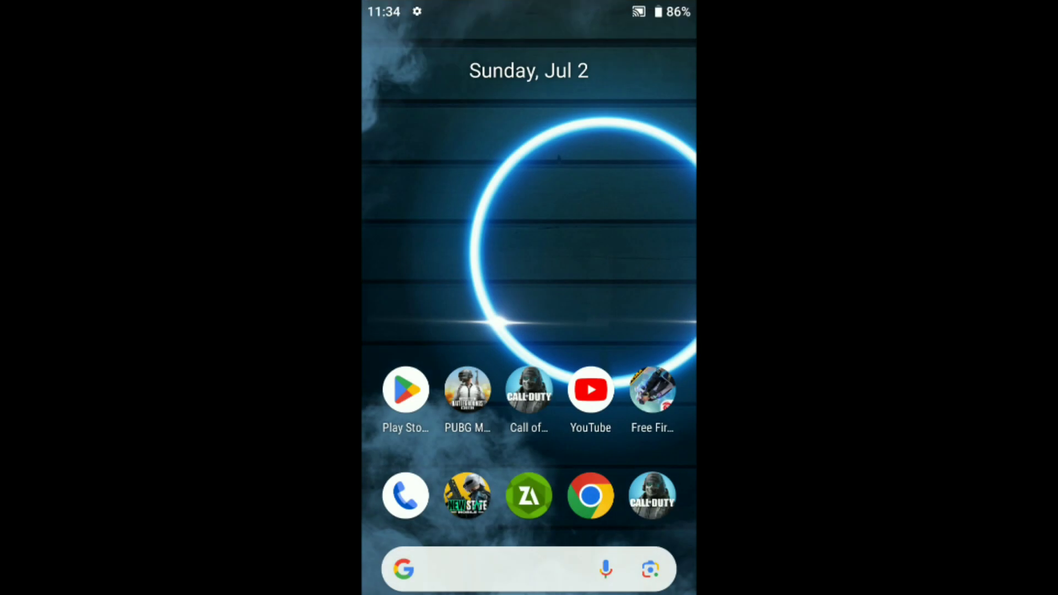